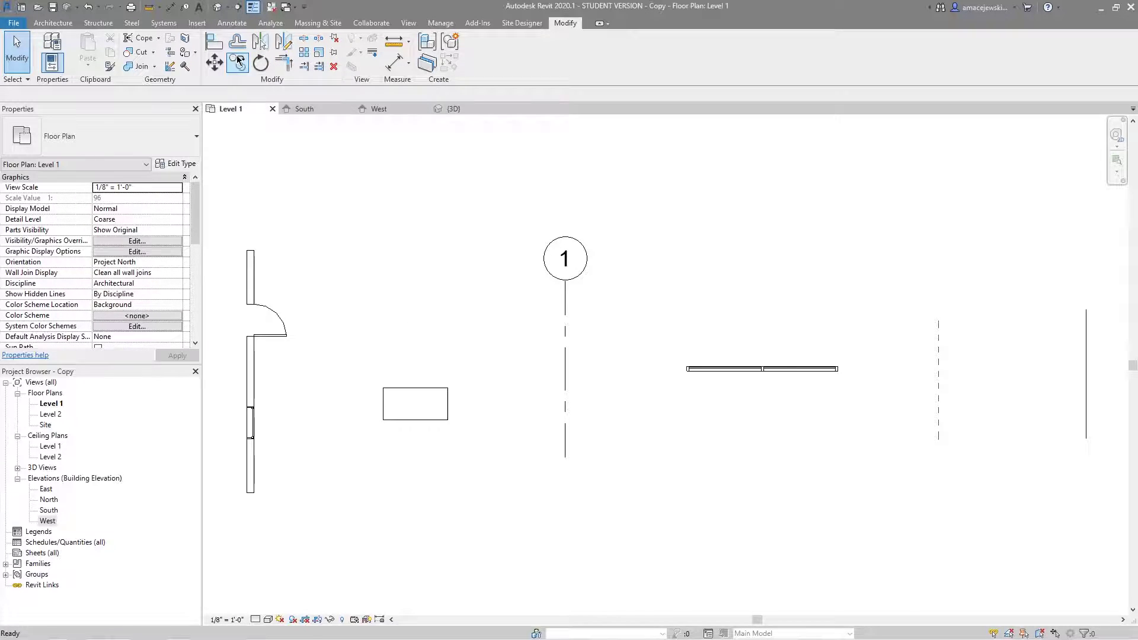
Copy the wall with its hosted door and window 6' to the right of the original.
click(237, 57)
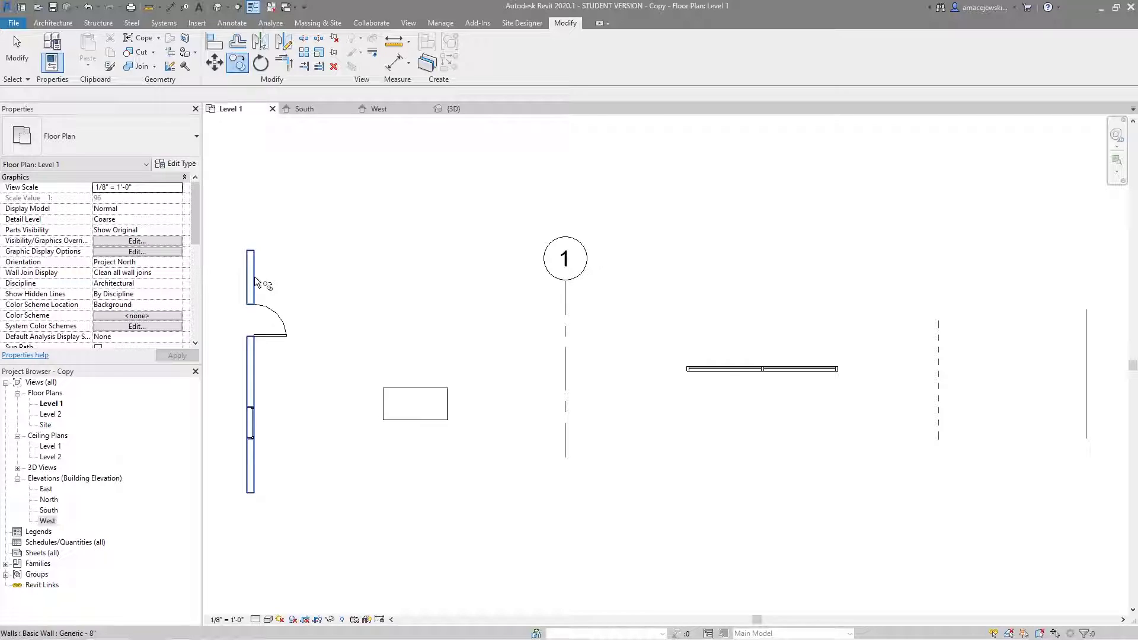
key(Return)
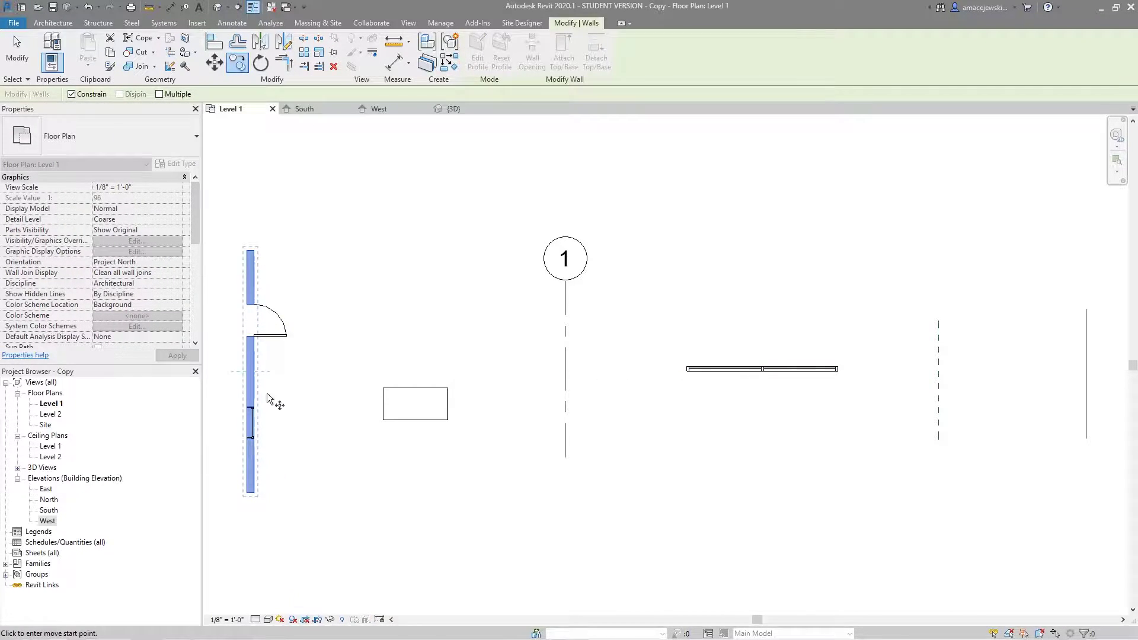
middle_drag(309, 398, 354, 398)
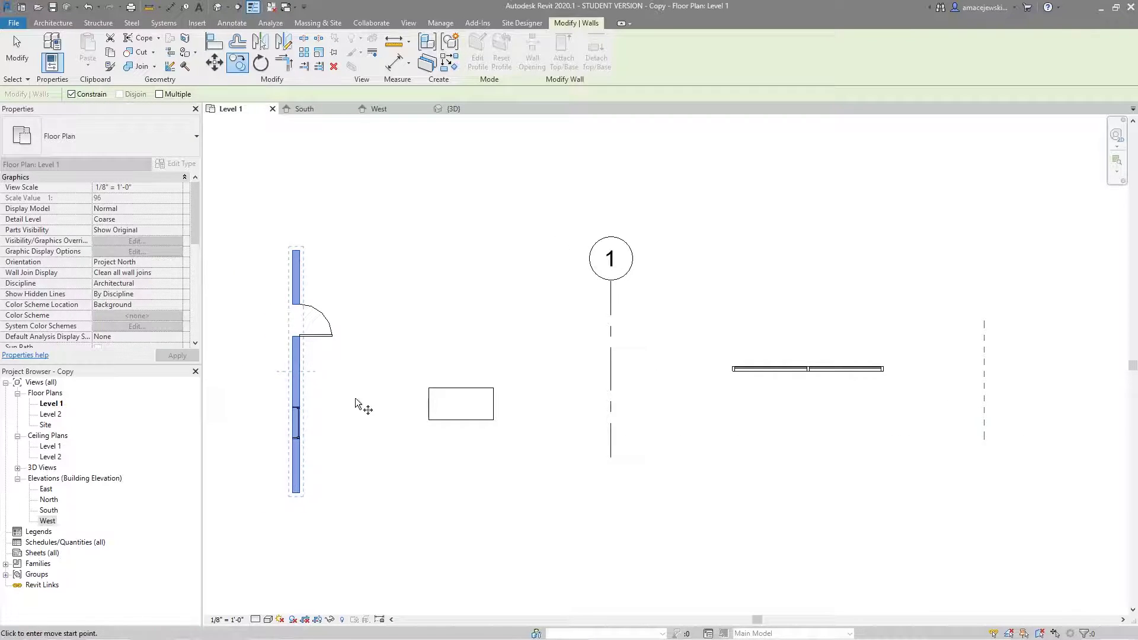
scroll(335, 373, up, 1)
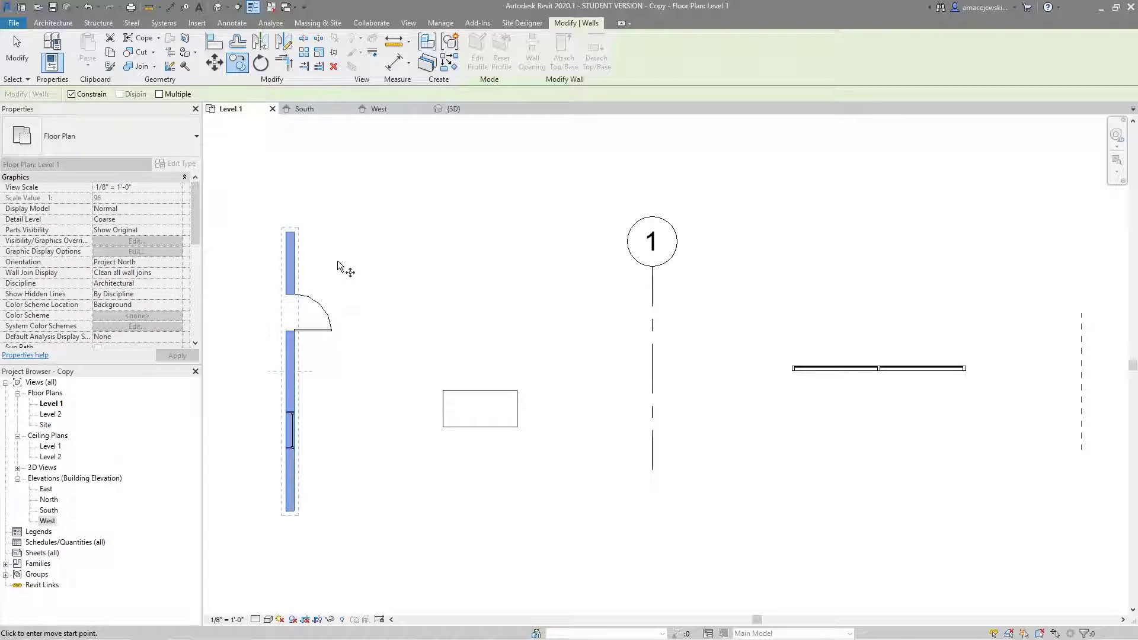
click(291, 259)
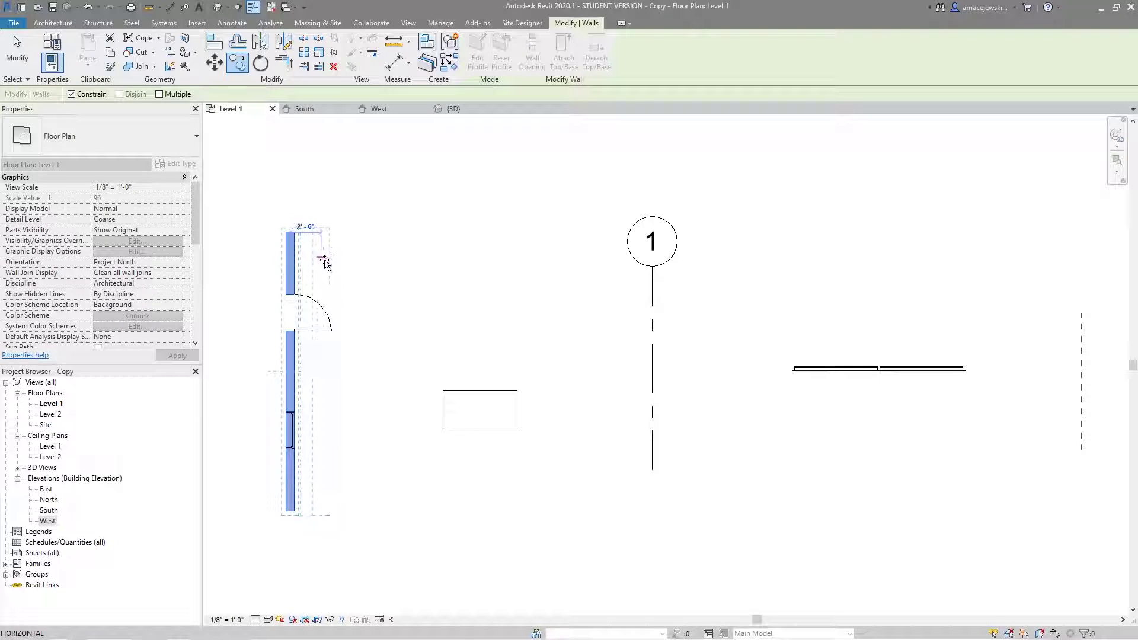
click(364, 259)
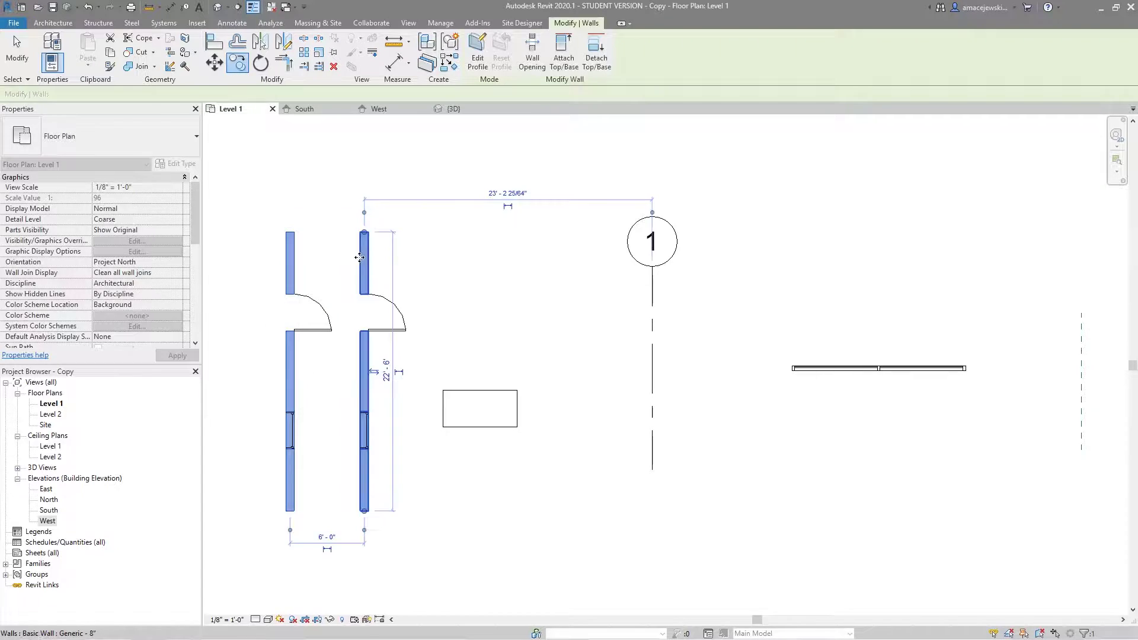
click(437, 282)
Check the copied door and wall individually, and delete the copied wall.
click(384, 317)
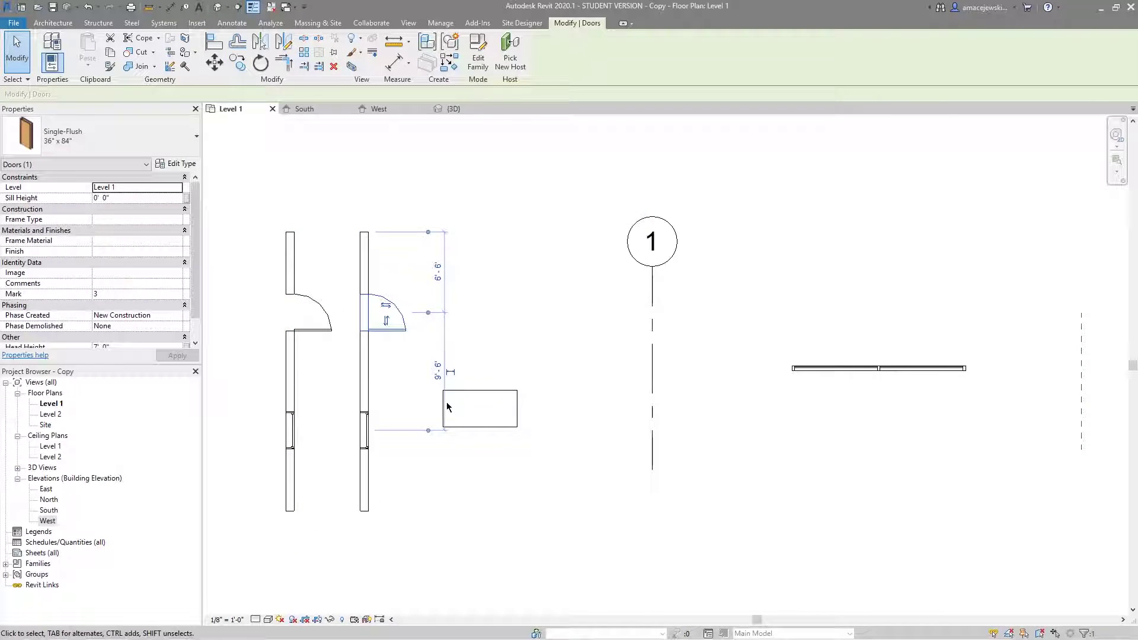
click(389, 457)
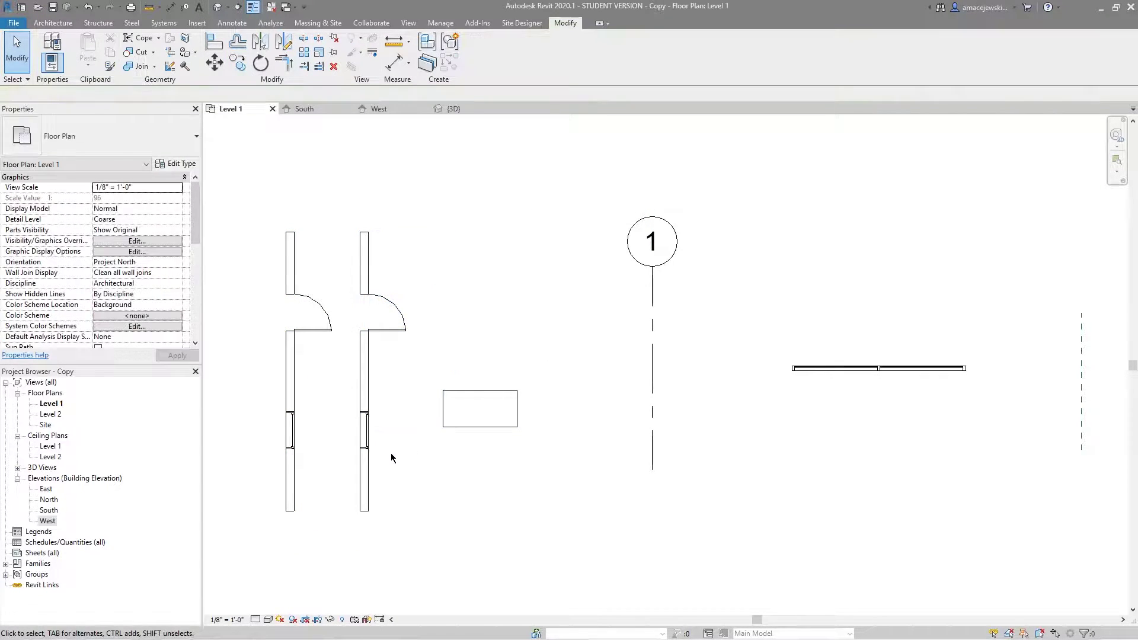
click(370, 369)
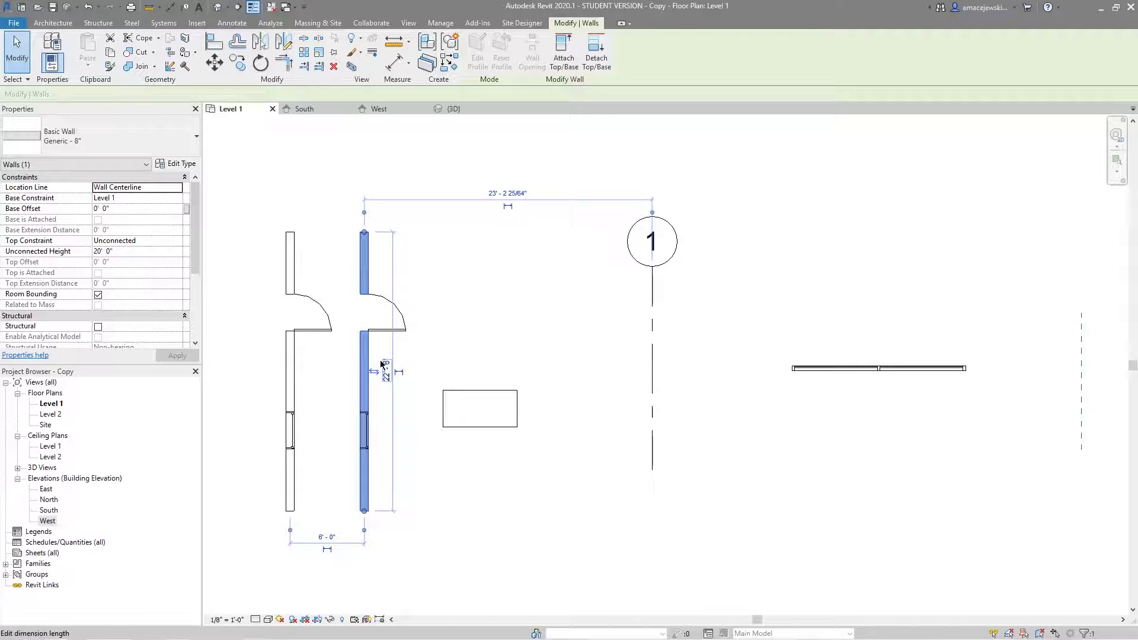
click(440, 349)
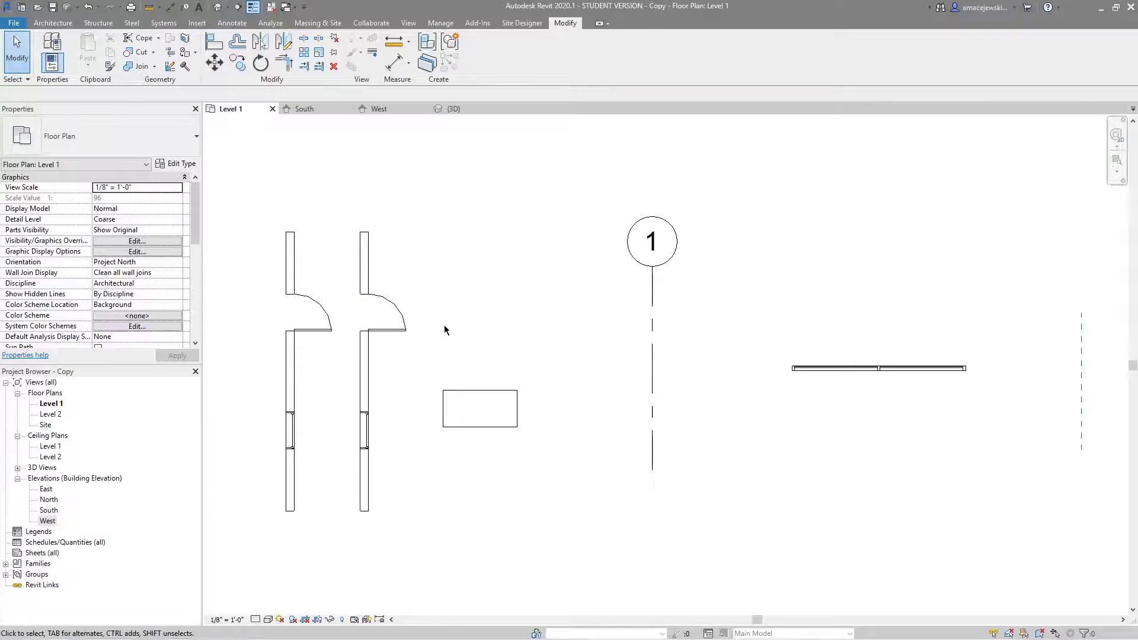
click(369, 373)
key(Delete)
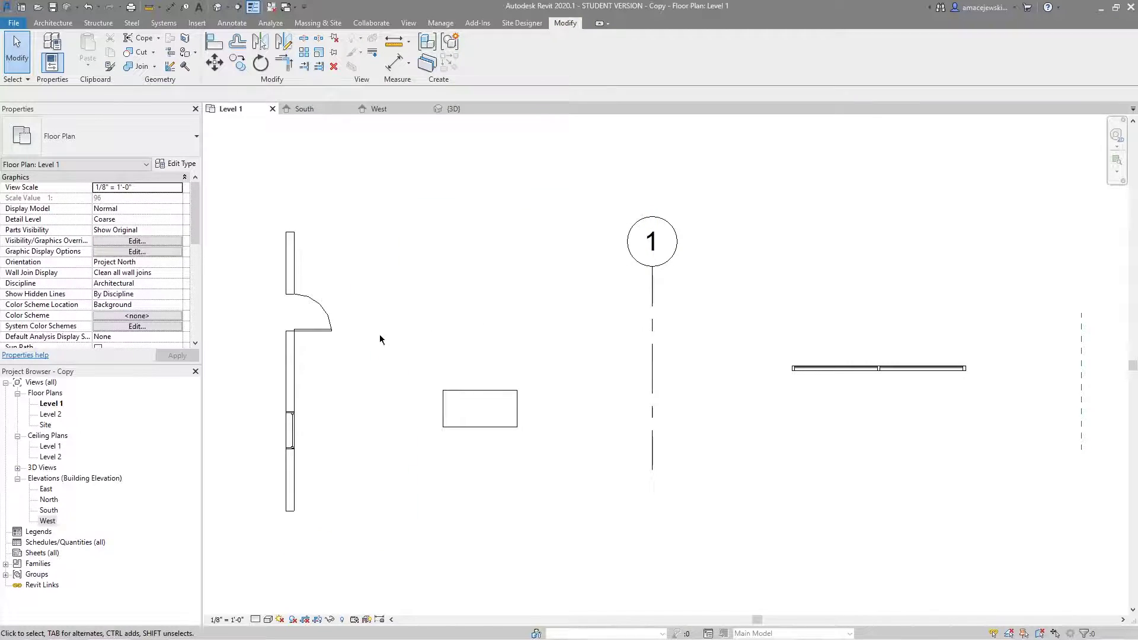
Copy the wall to the right by the distance from grid 1 to the curtain wall's nearest end, and remove that copy.
click(293, 365)
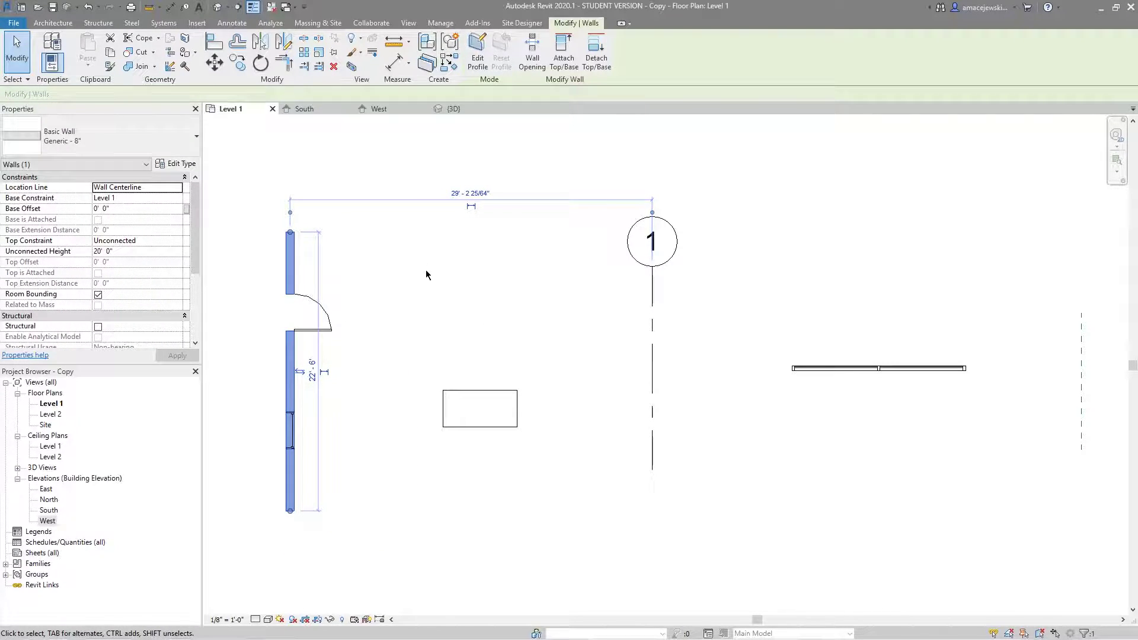
key(c)
key(o)
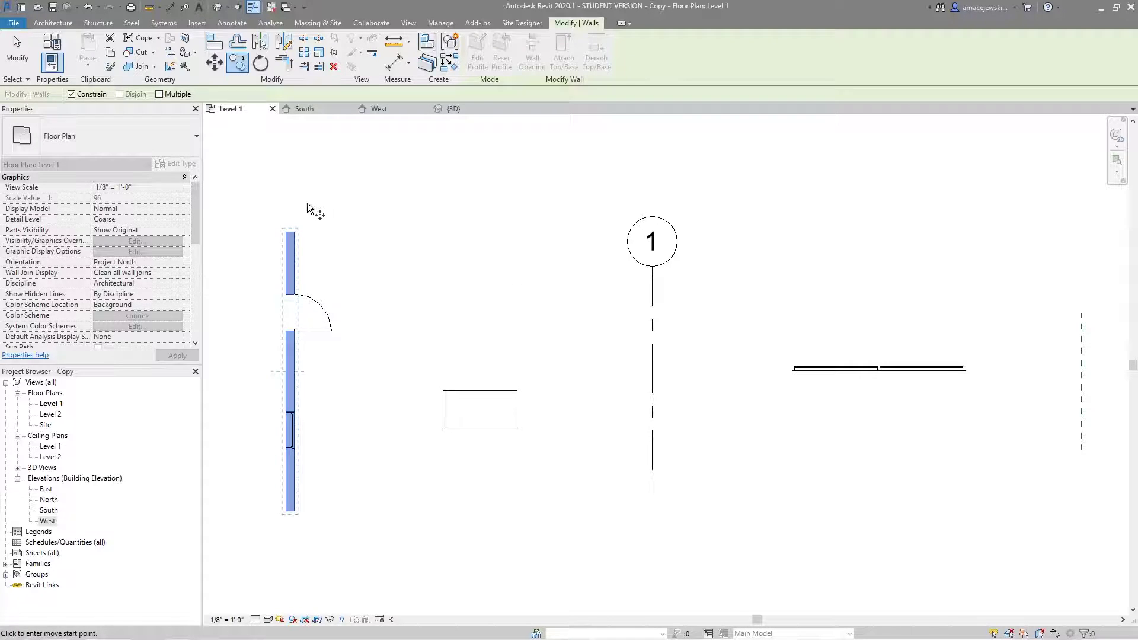
click(290, 243)
click(652, 355)
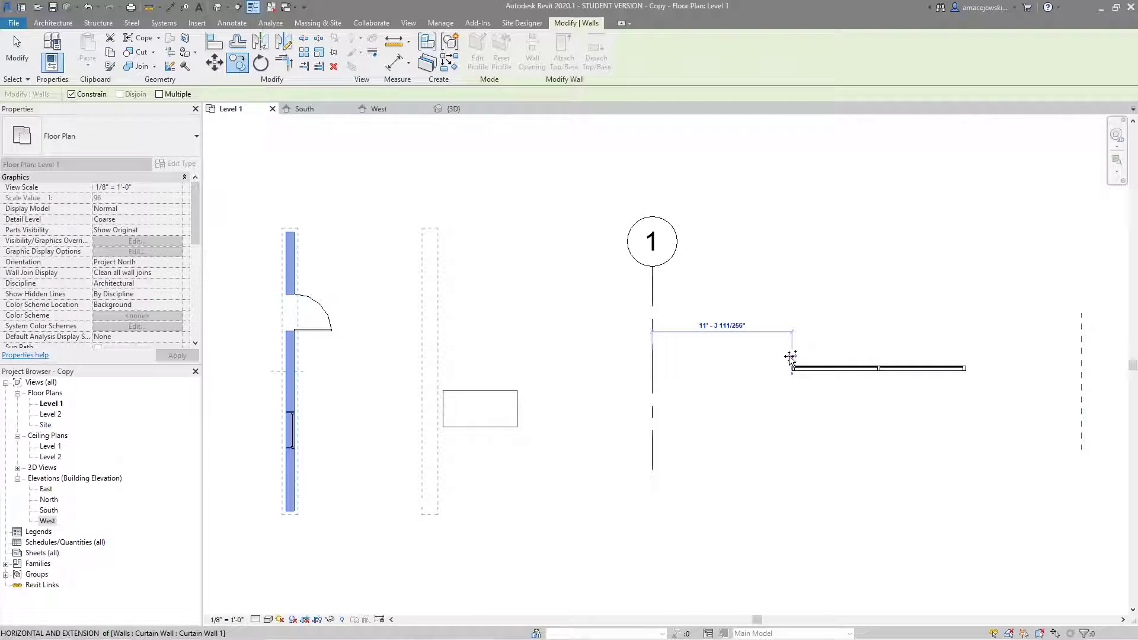
scroll(790, 359, up, 3)
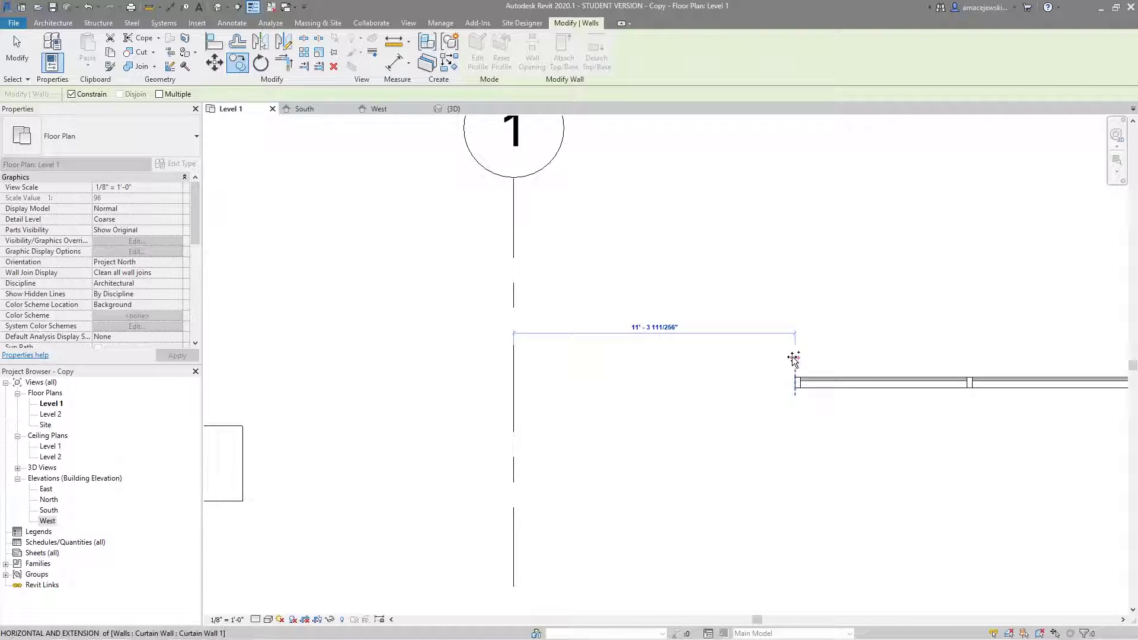
click(794, 359)
scroll(793, 359, down, 3)
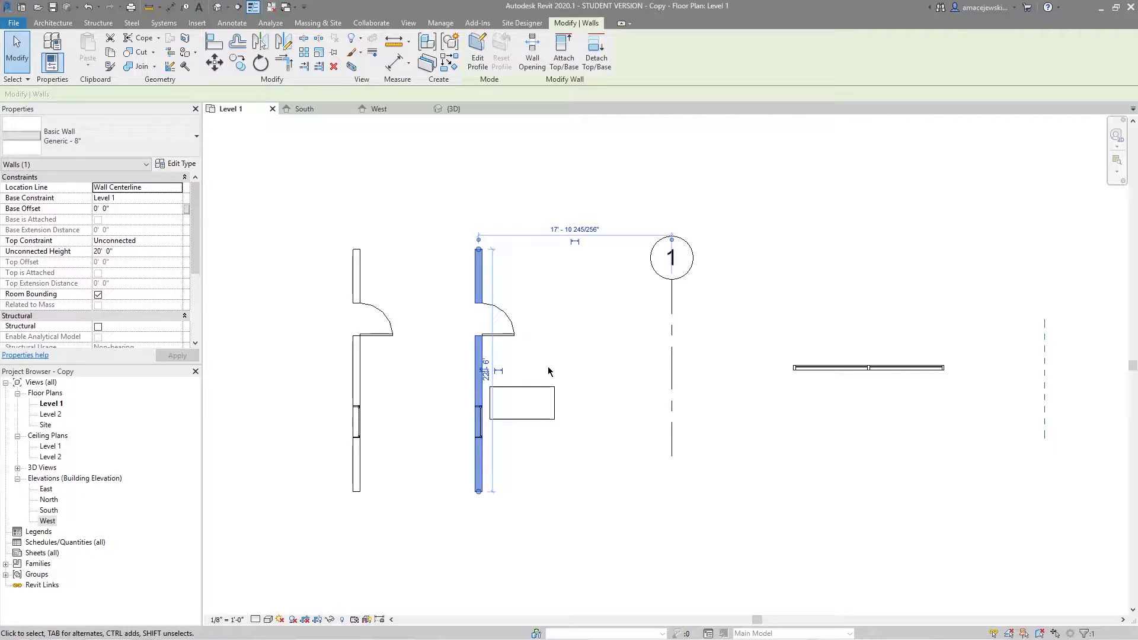
click(524, 297)
middle_drag(513, 350, 473, 338)
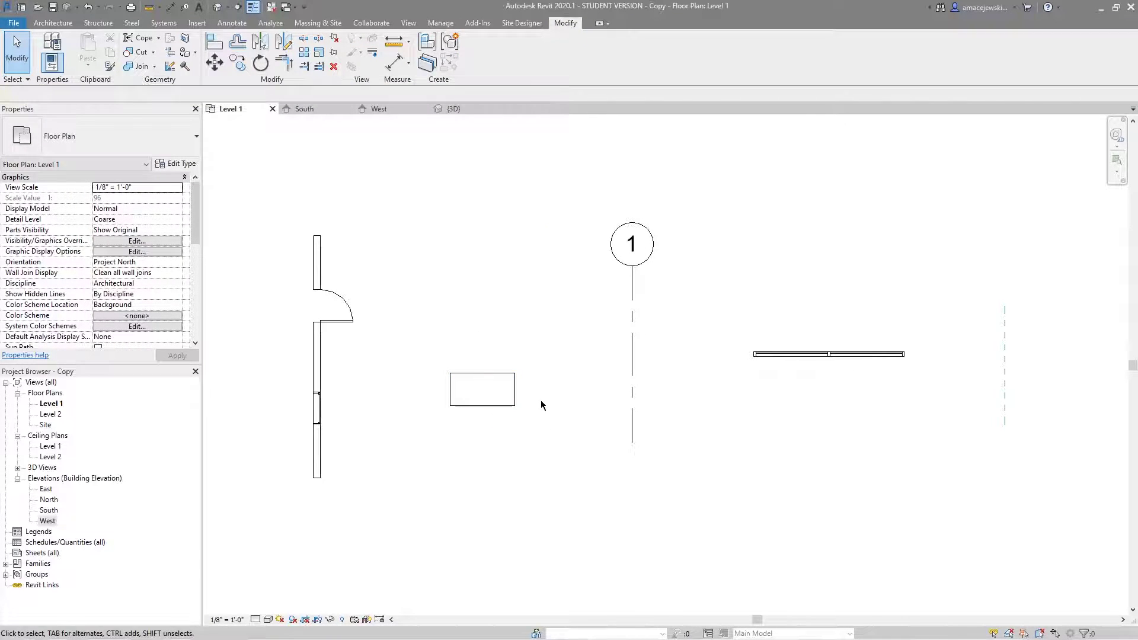
Start copying the desk from its center and try the constrained horizontal and vertical directions.
click(515, 387)
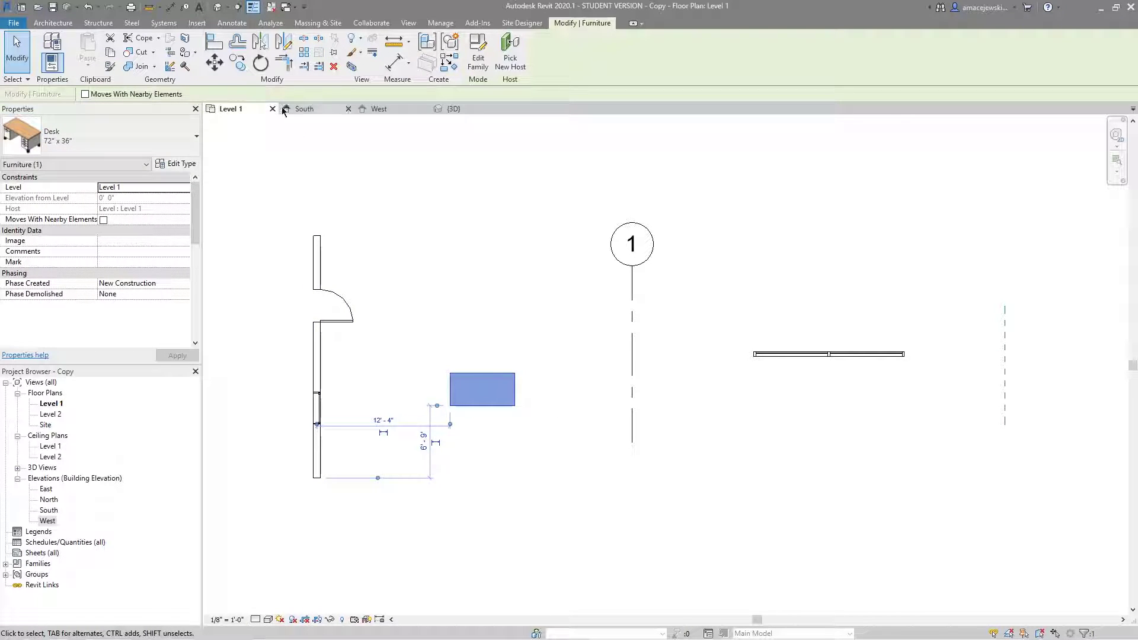
click(237, 62)
click(485, 391)
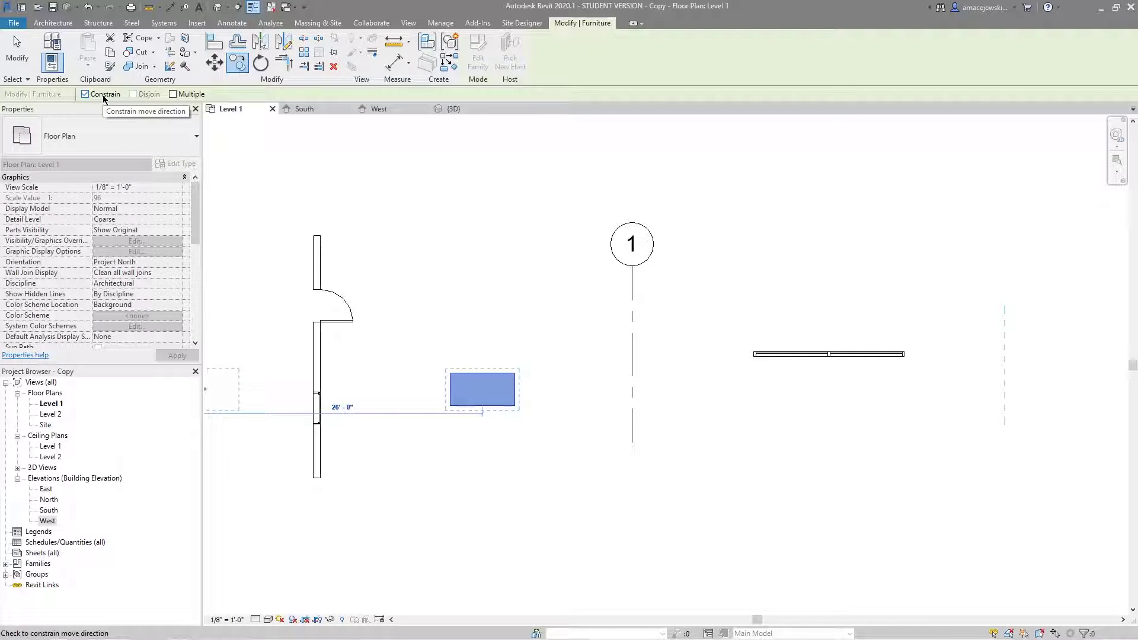
click(482, 485)
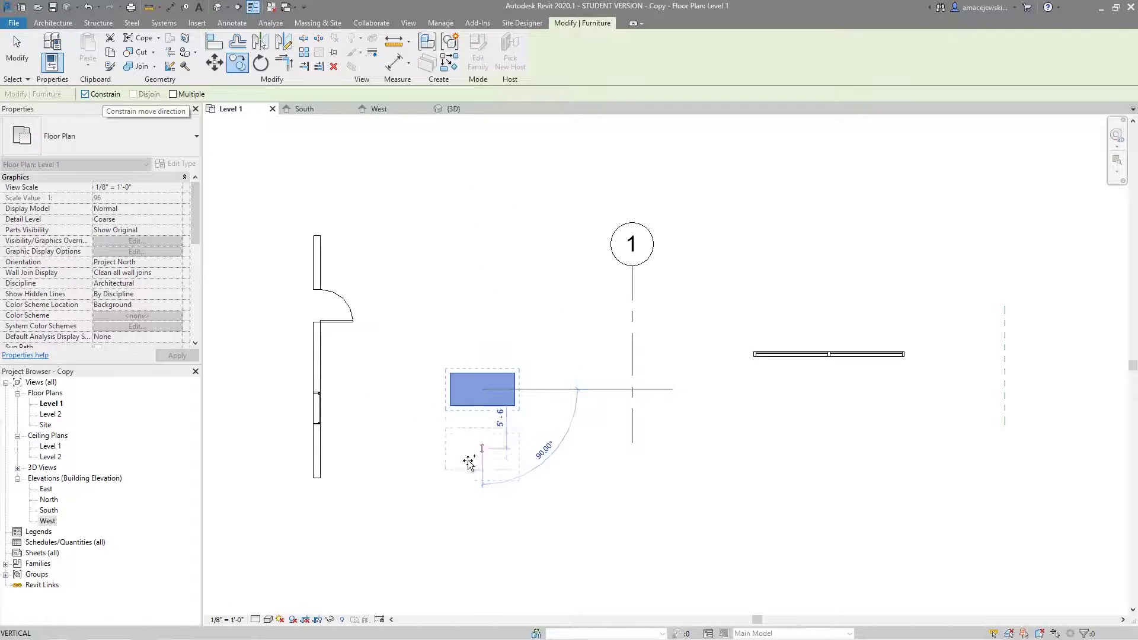
click(484, 389)
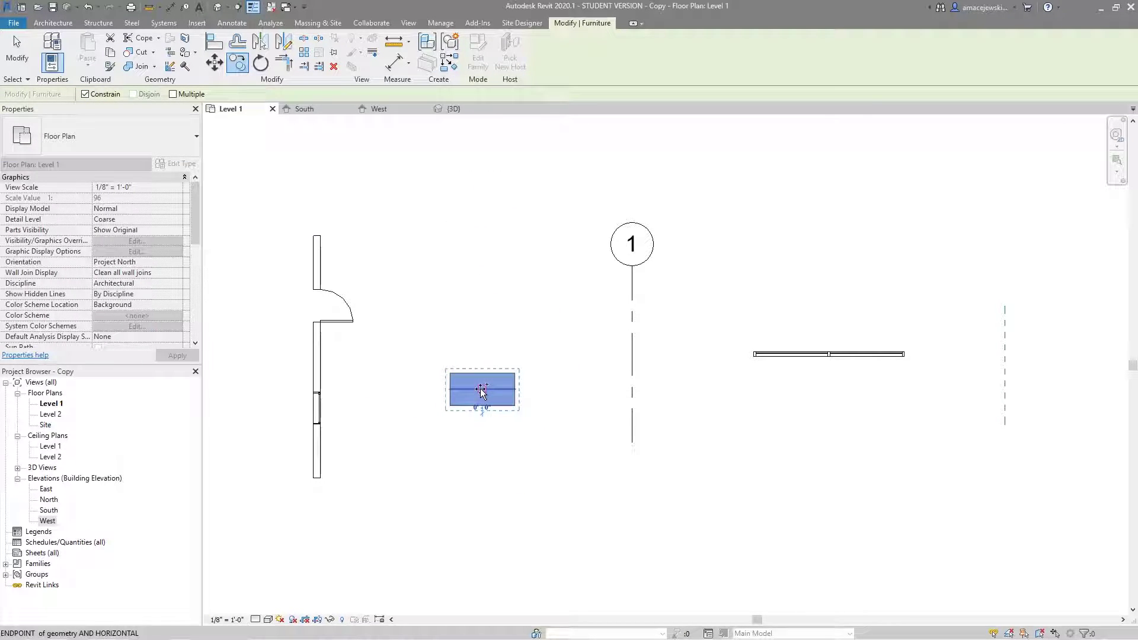
click(478, 390)
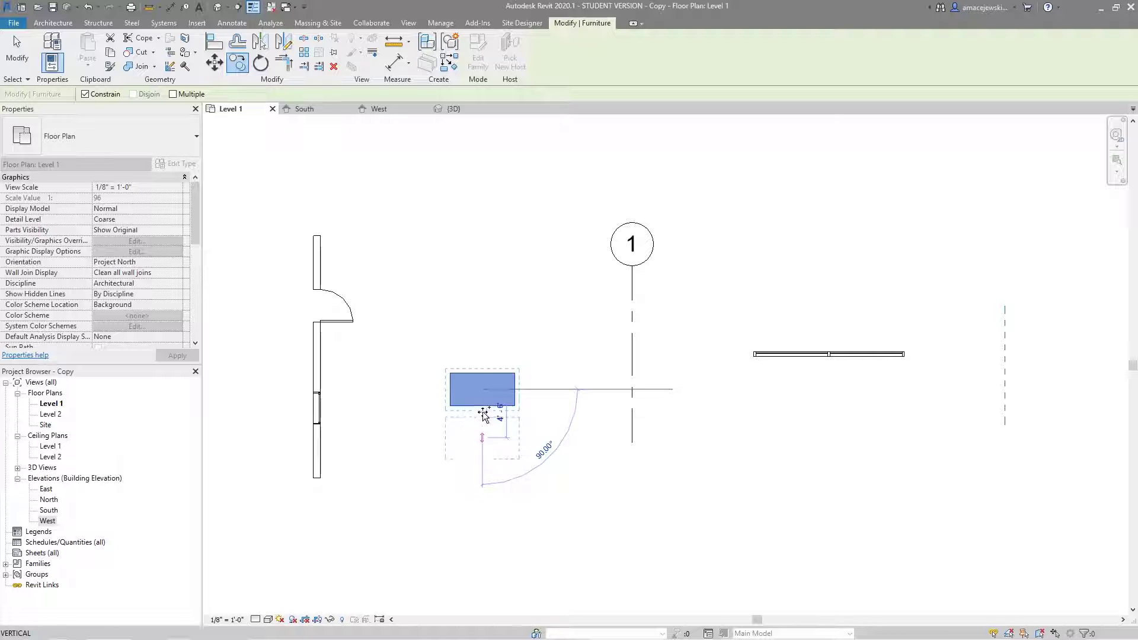
click(493, 378)
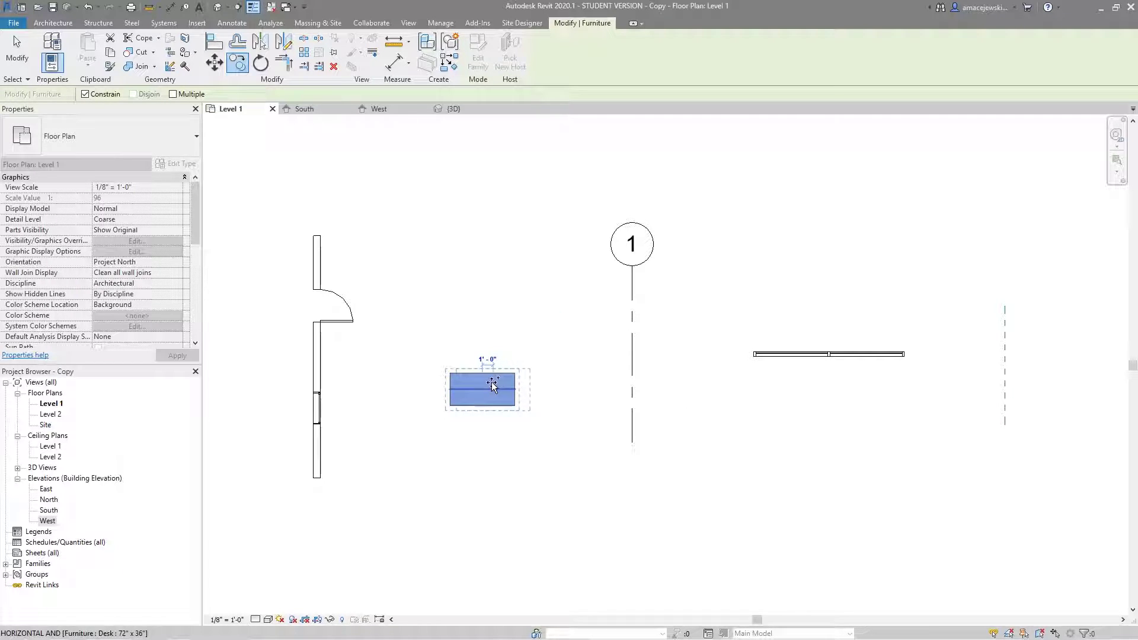
click(490, 373)
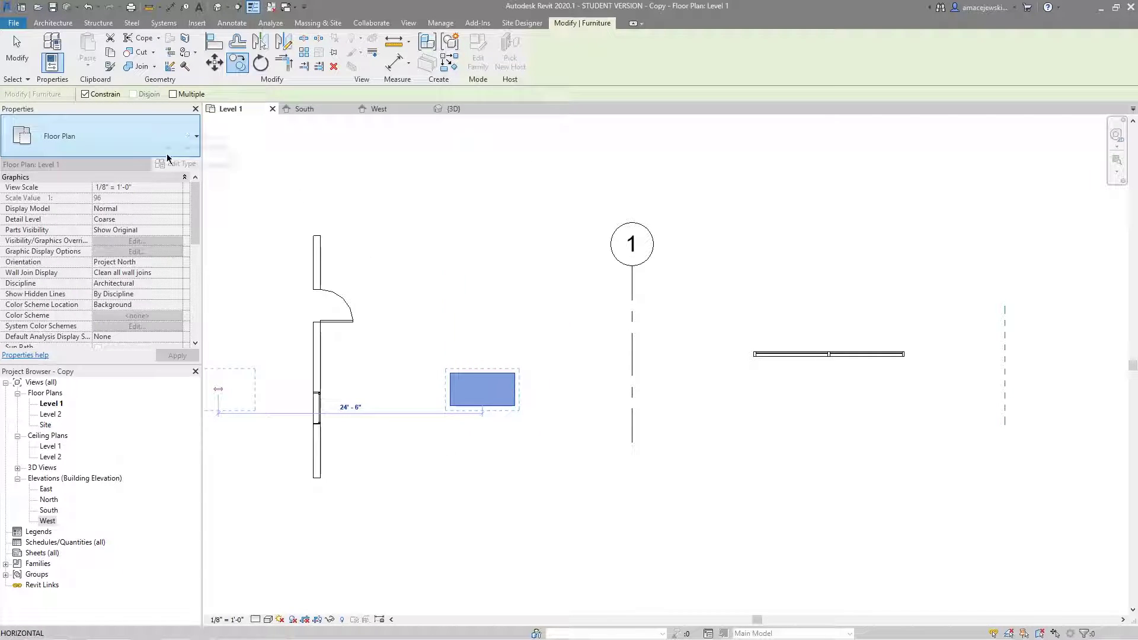
Turn off Constrain and copy the desk 10' diagonally, above and to the left of the original.
click(100, 94)
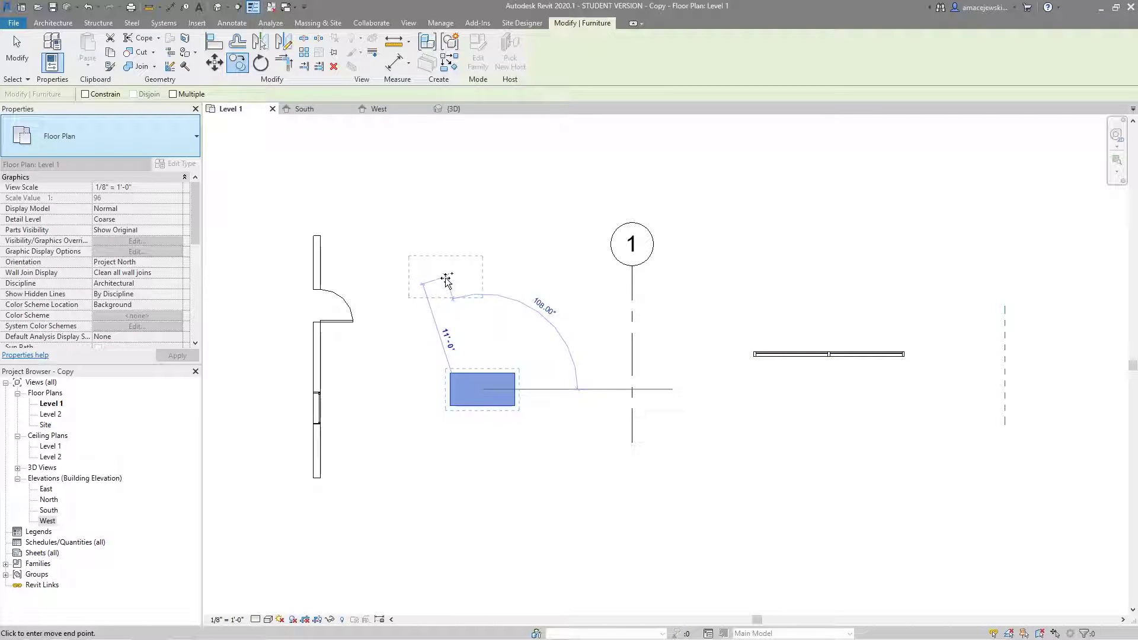
text(13)
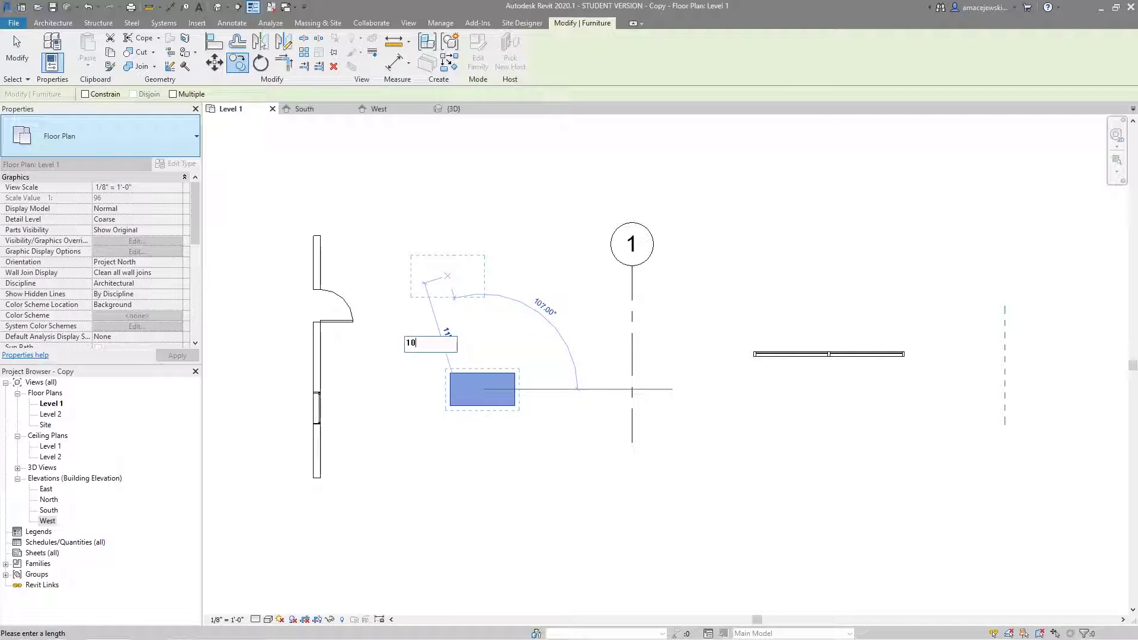
key(Return)
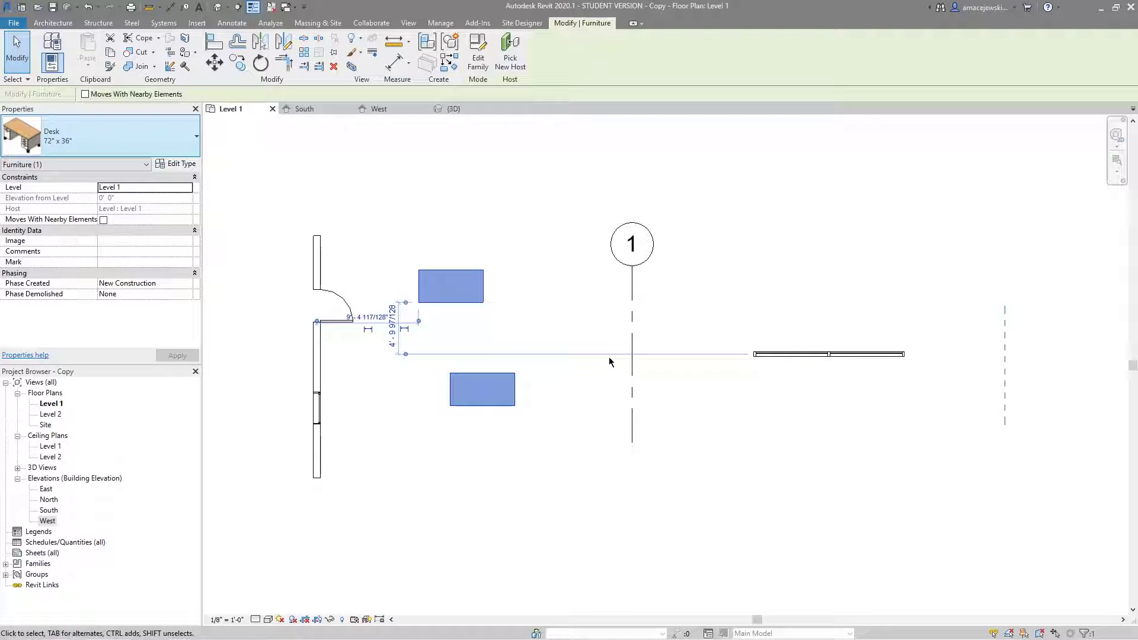
Undo the diagonal desk copy.
key(Escape)
key(ctrl+z)
click(492, 380)
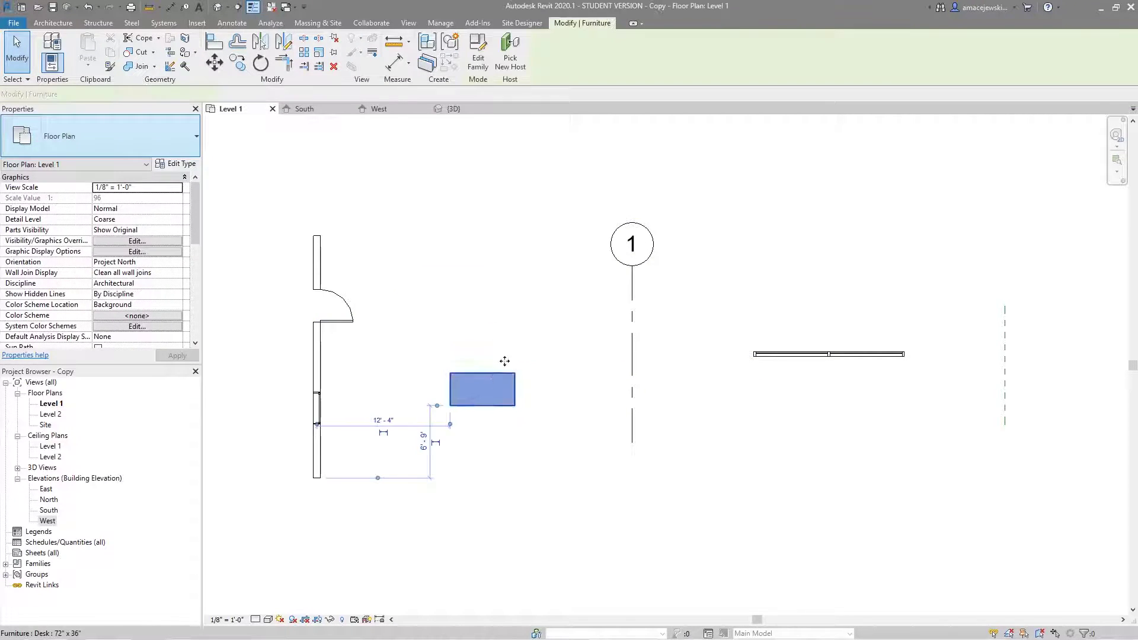
Copy grid line 1 horizontally 5' to the right.
middle_drag(606, 335, 538, 335)
click(549, 296)
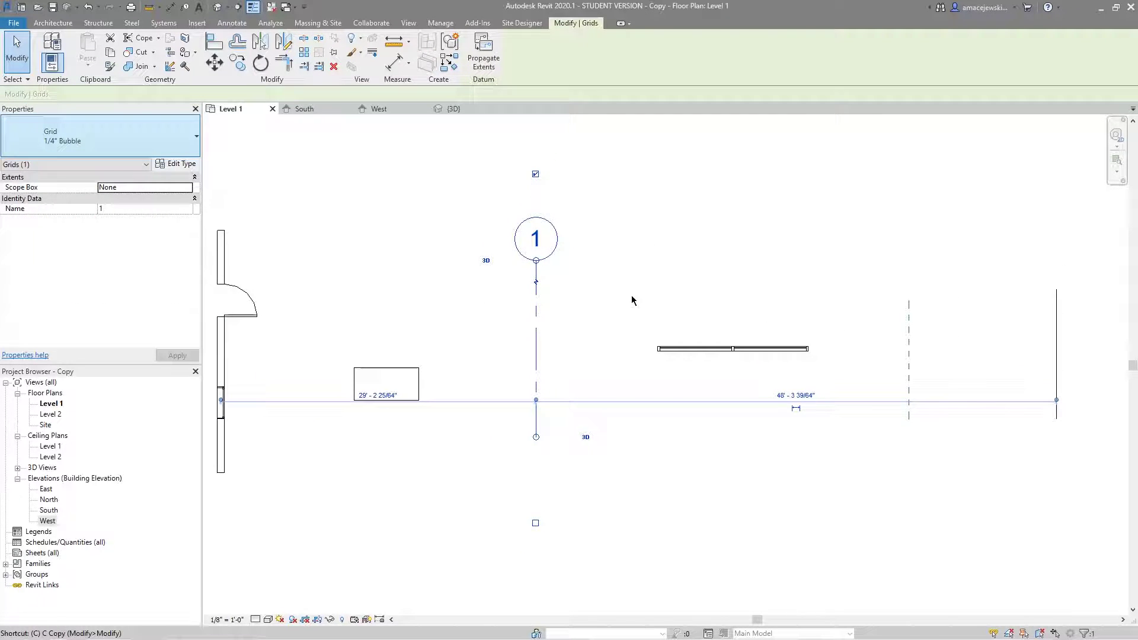
key(c)
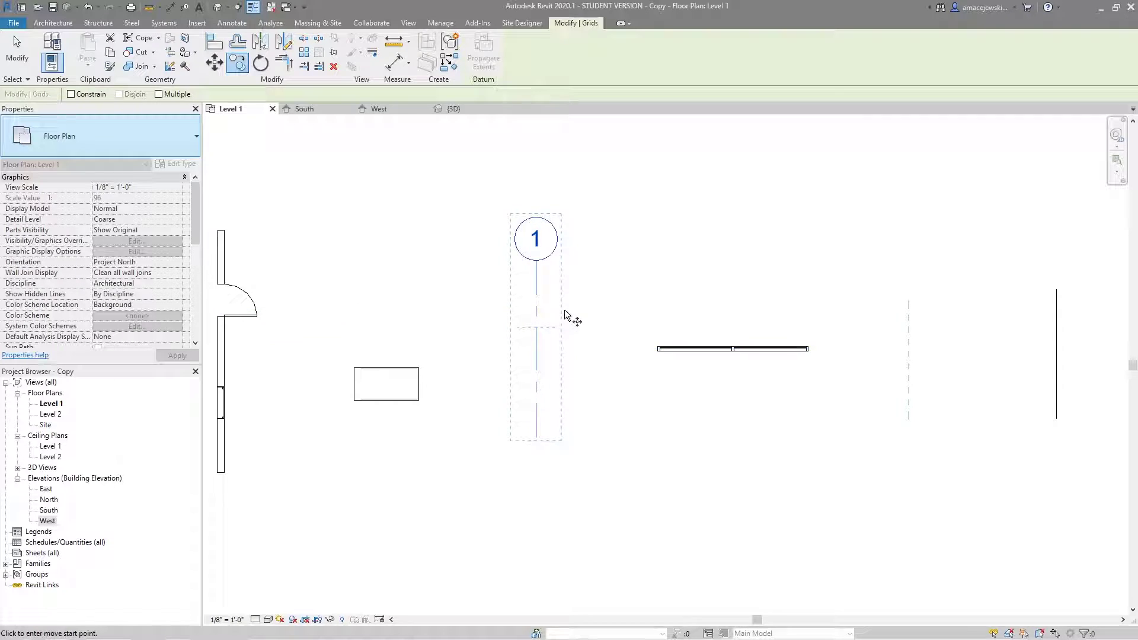
click(534, 304)
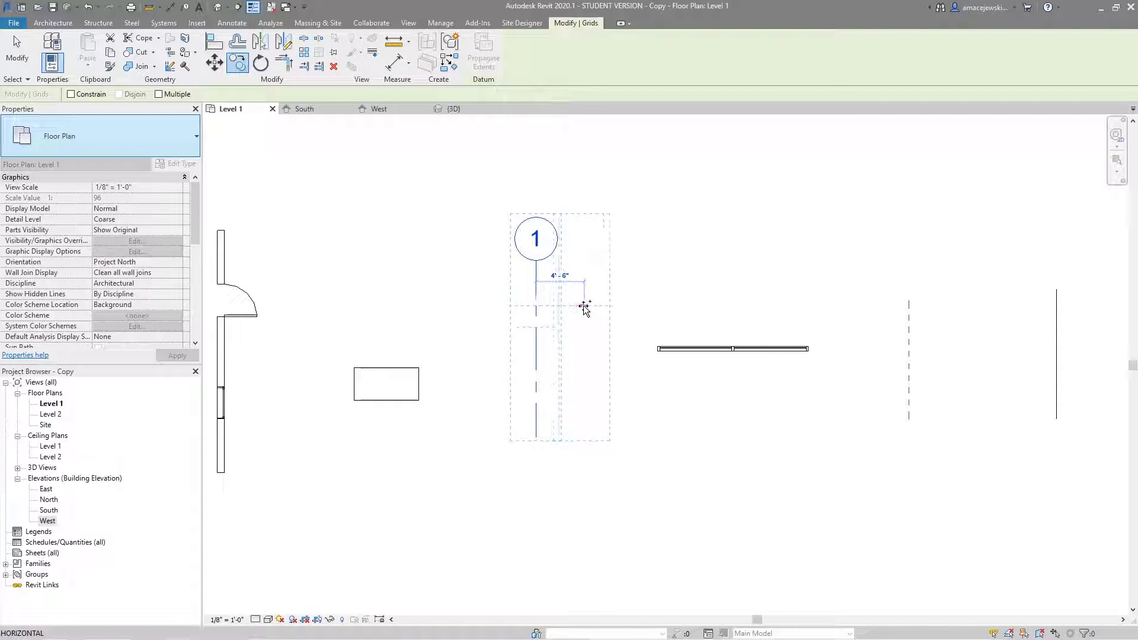
text(5)
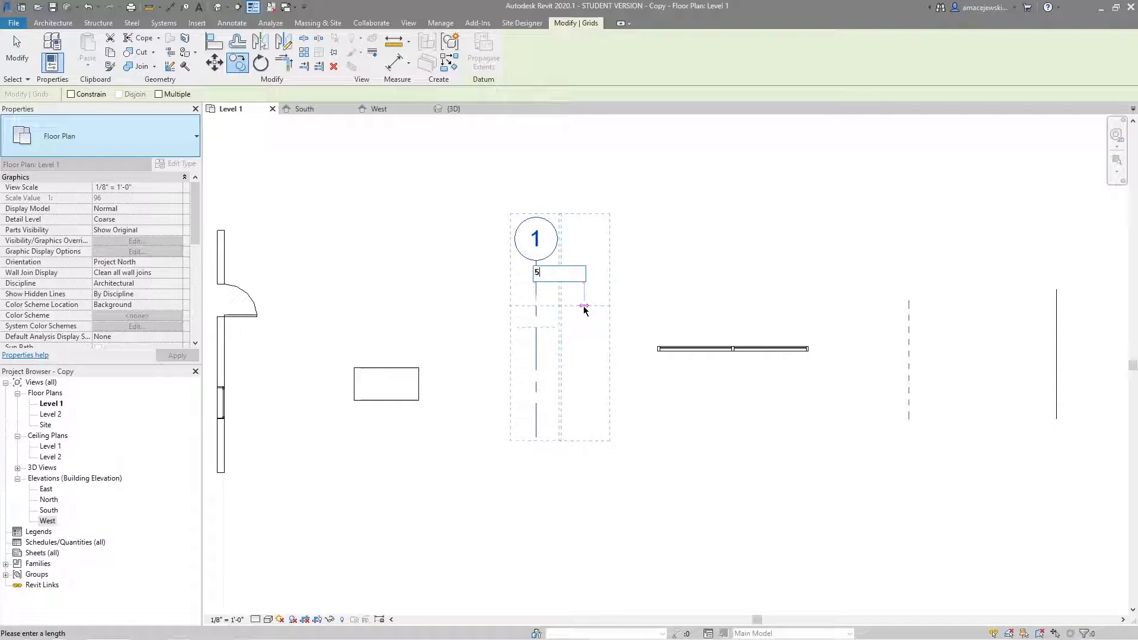
key(Return)
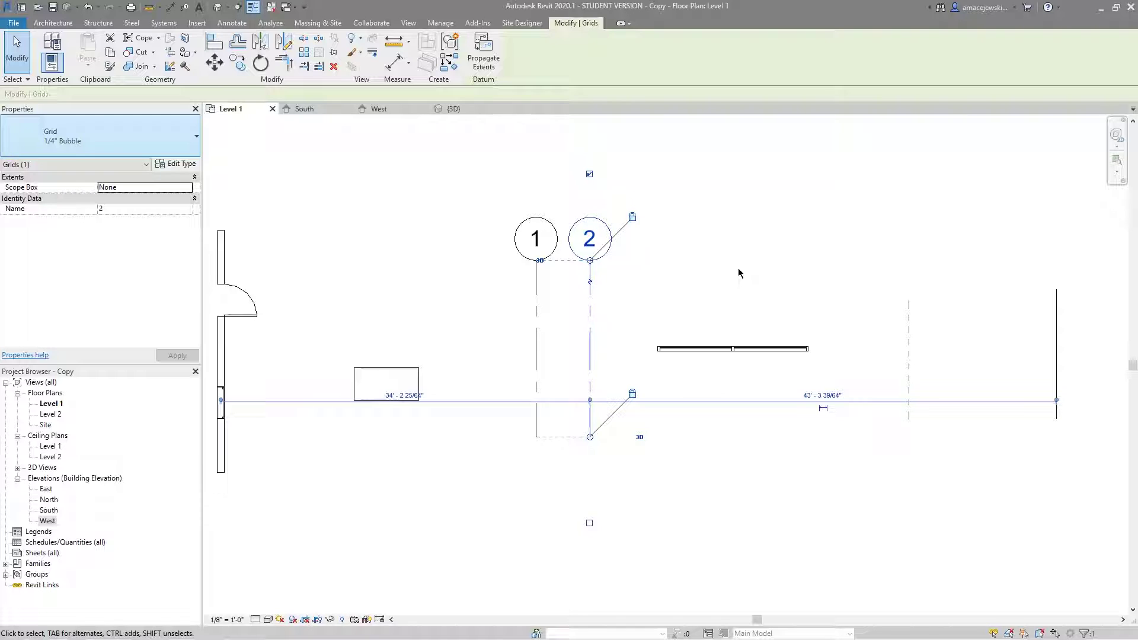
click(693, 275)
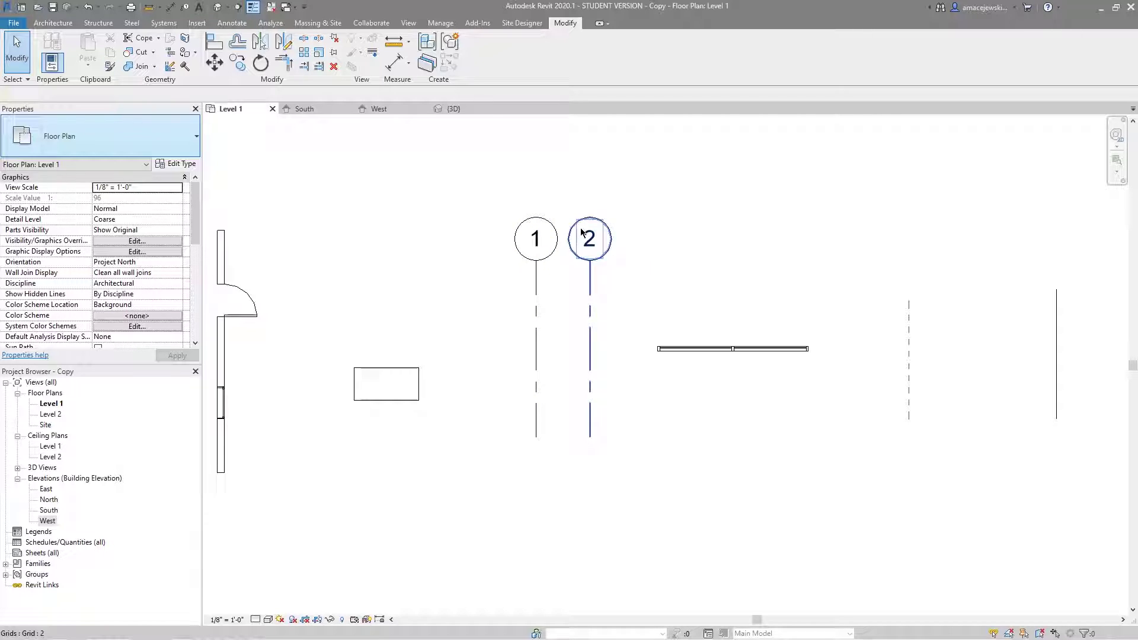
middle_drag(620, 340, 655, 345)
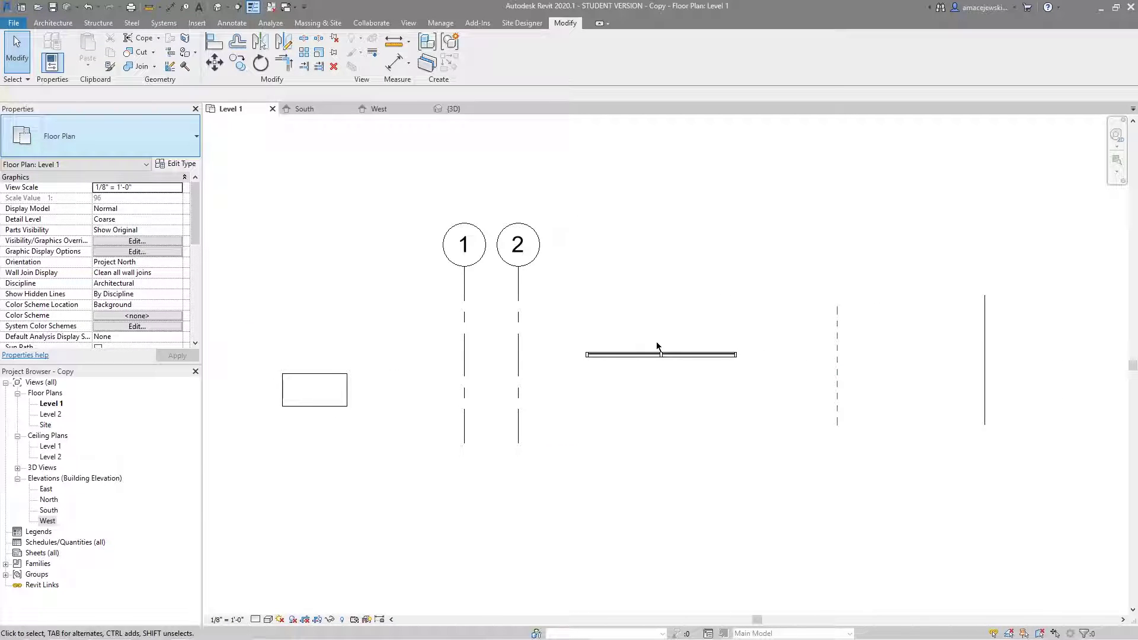
Copy the horizontal curtain wall 7' straight up in the floor plan and undo the copy.
click(682, 357)
middle_drag(546, 390, 689, 379)
middle_drag(351, 337, 206, 337)
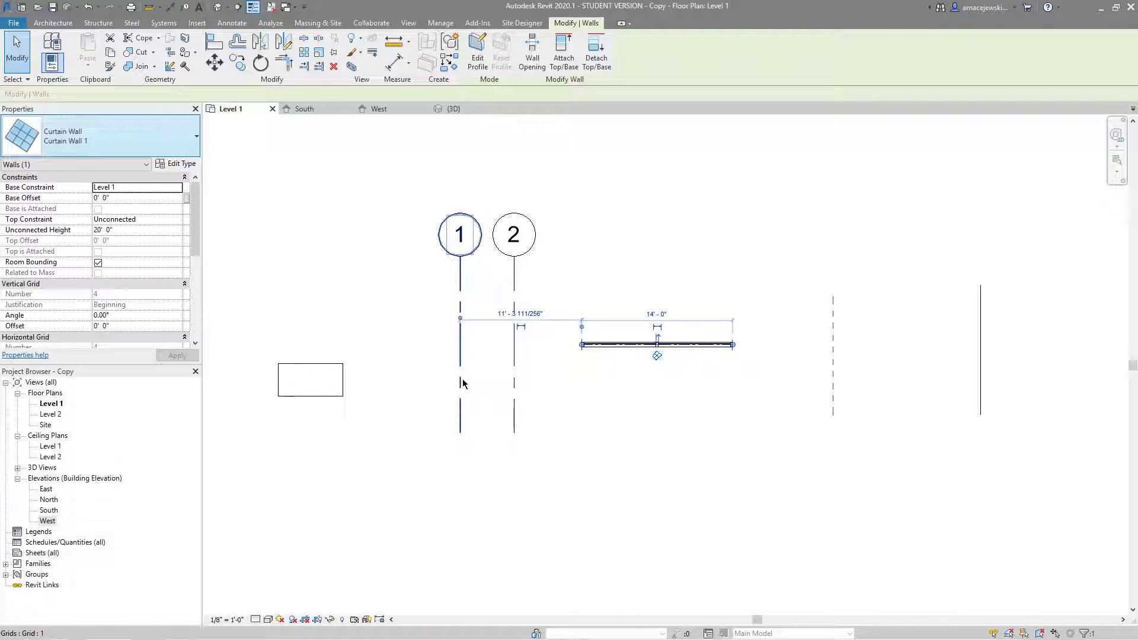
key(c)
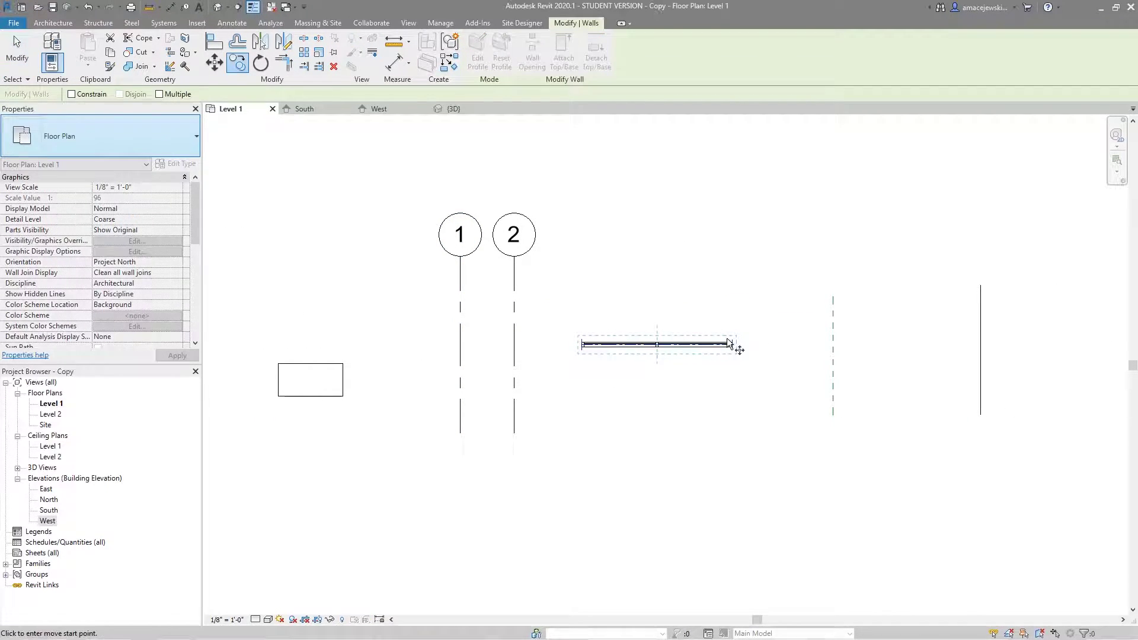
click(754, 349)
key(shift)
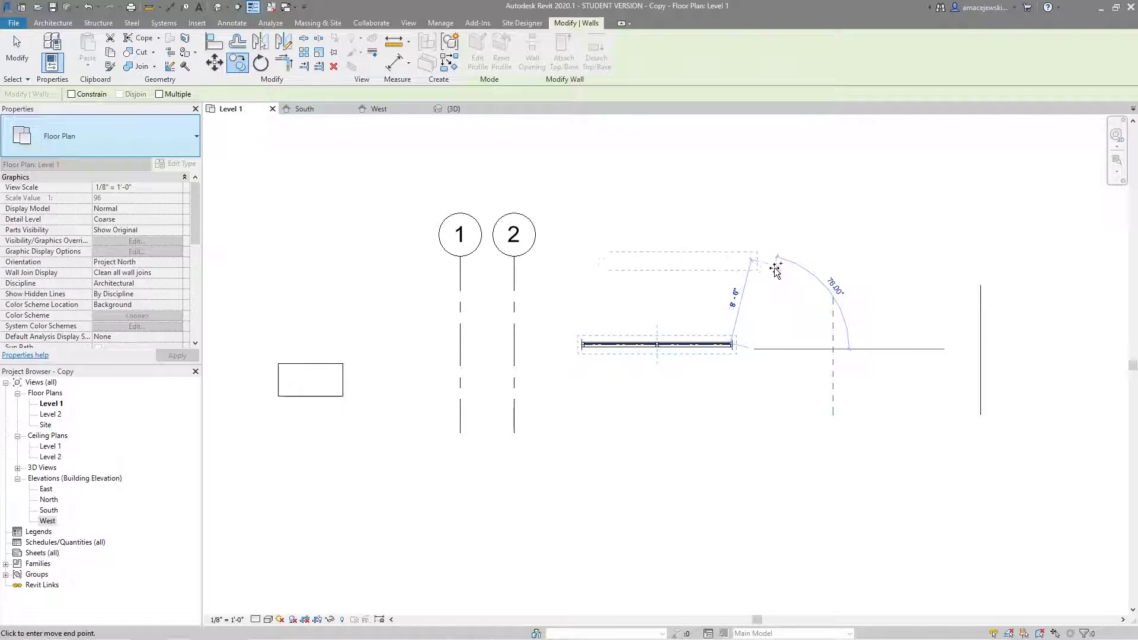
click(756, 285)
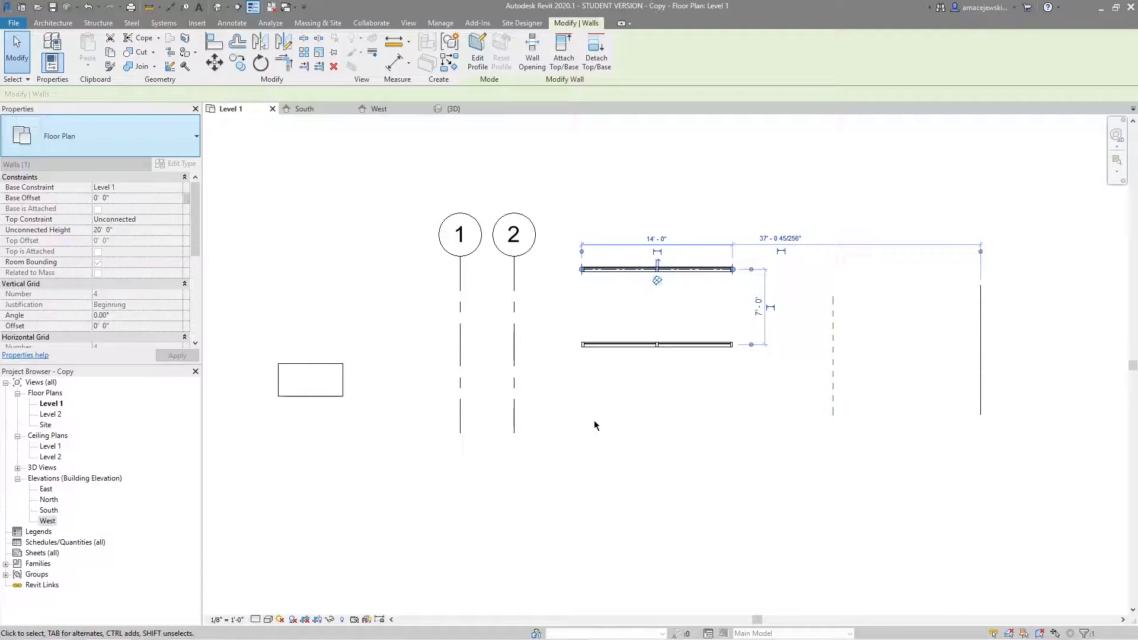
key(Escape)
key(ctrl+z)
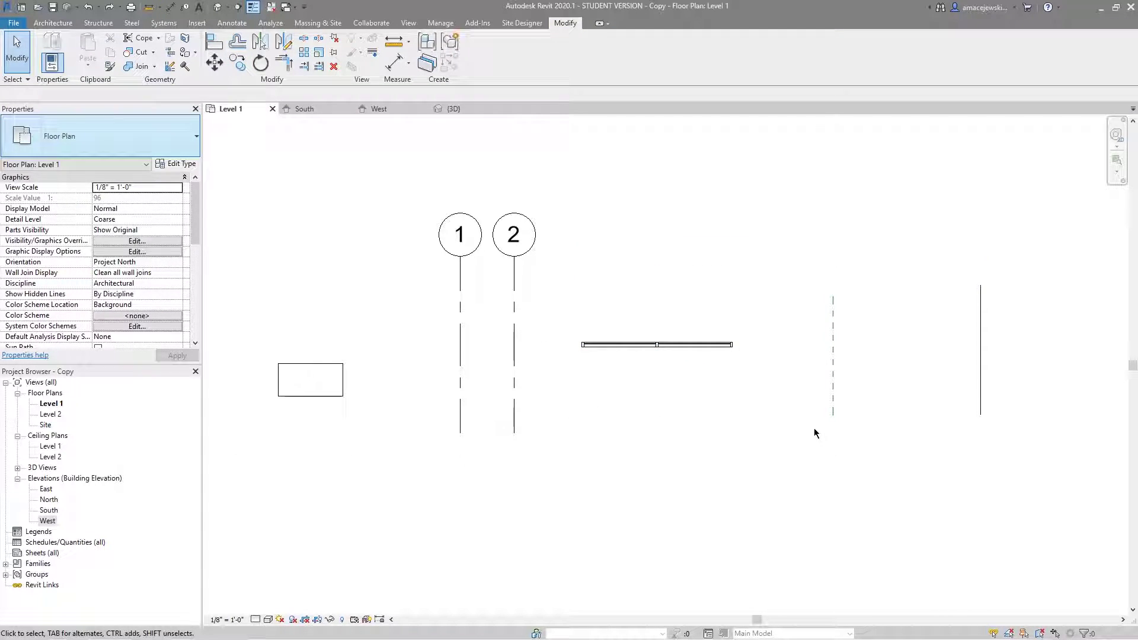
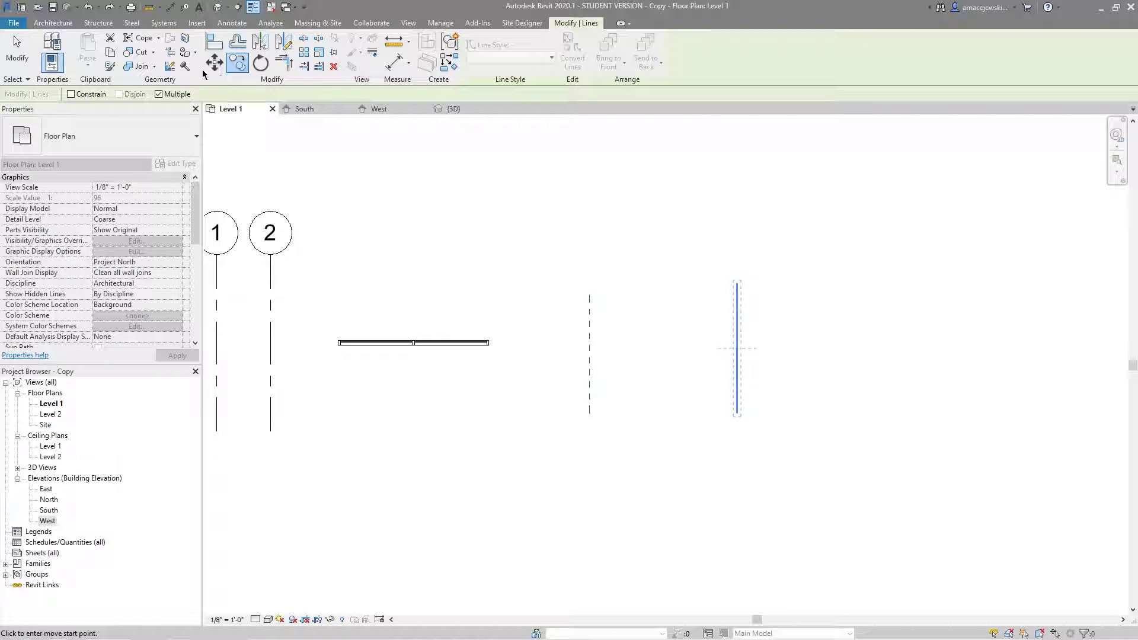
Copy the solid vertical detail line 6' horizontally to the right with the Multiple option on.
key(Escape)
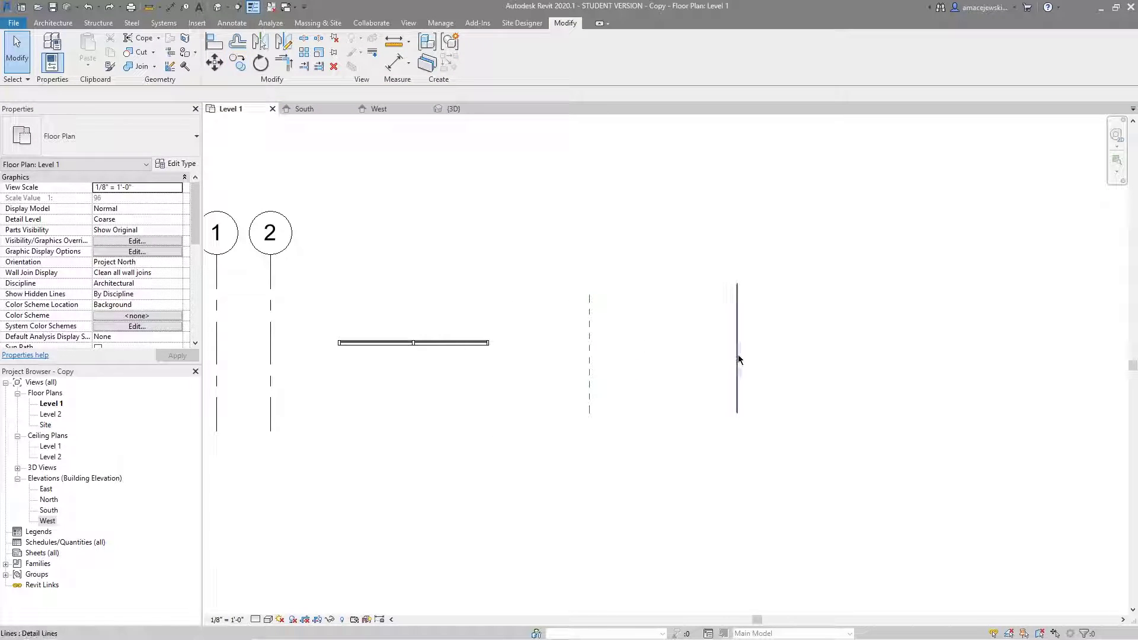
click(738, 350)
key(c)
key(o)
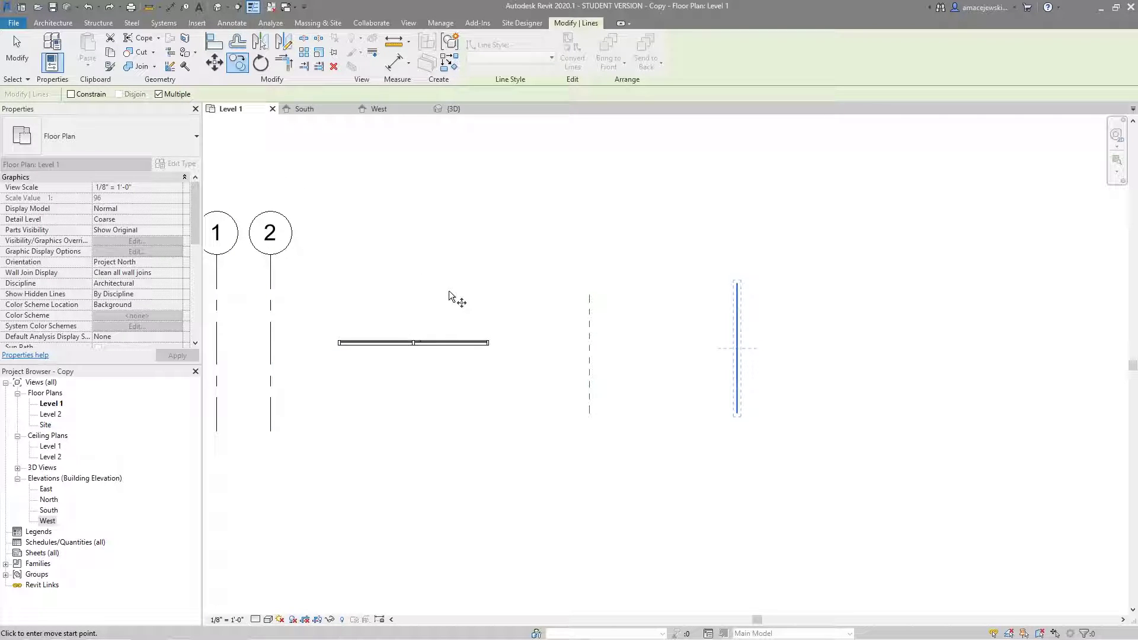
middle_drag(606, 322, 508, 336)
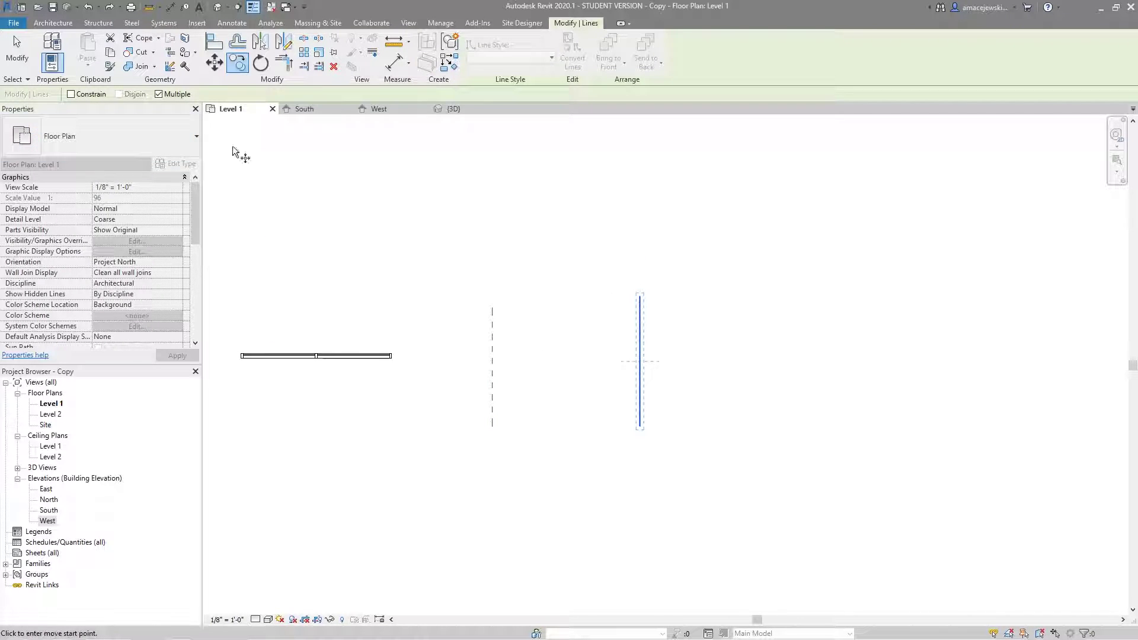
click(643, 343)
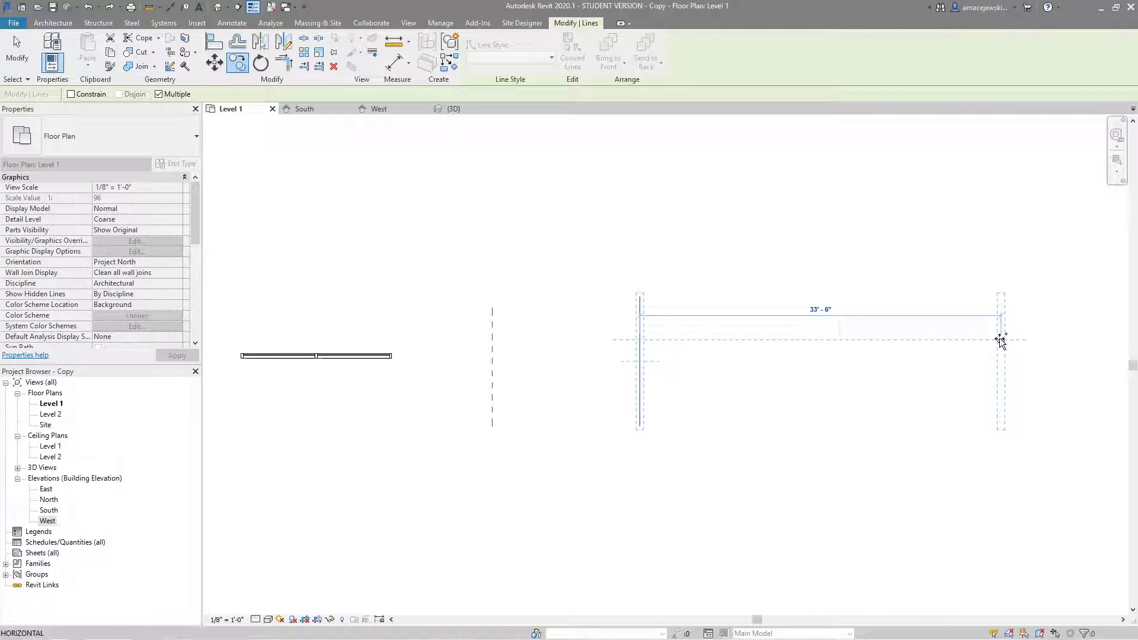
text(6)
key(Return)
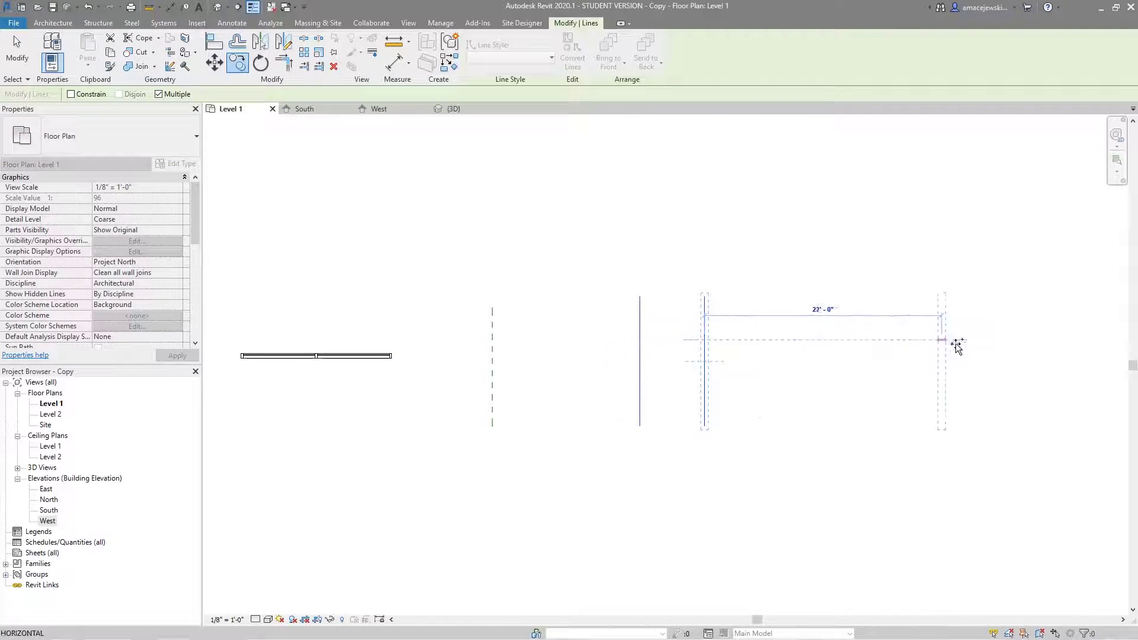
Place four more copies of the detail line to the right, leaving a gap twice as wide before the last, and end copying.
click(1071, 339)
click(1072, 339)
click(1071, 339)
click(1071, 339)
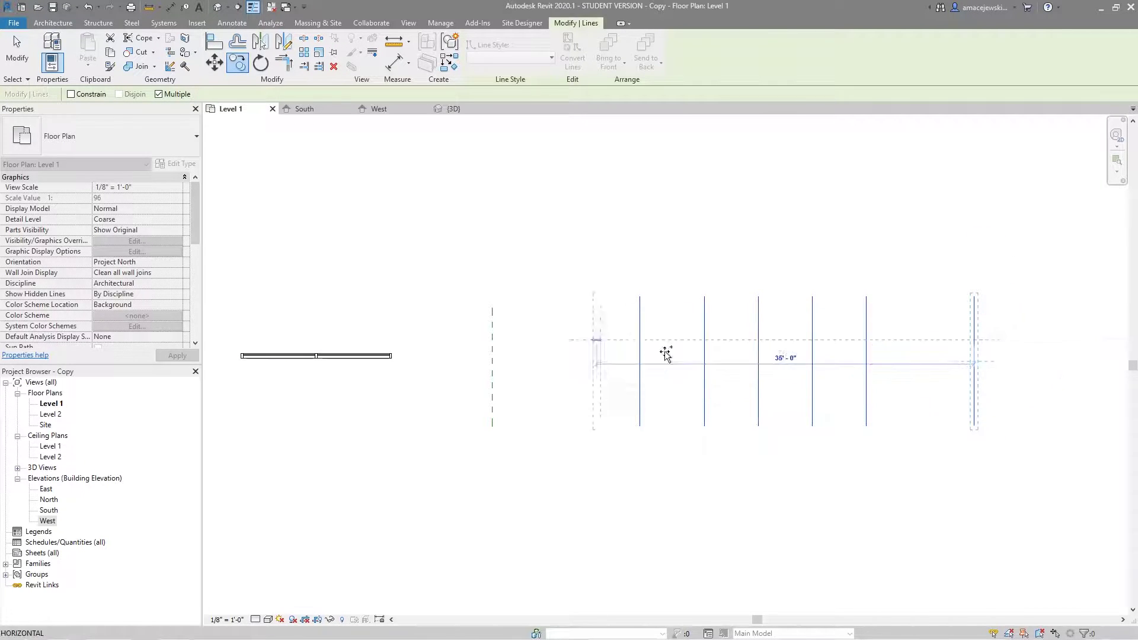
click(913, 363)
key(Escape)
key(Escape)
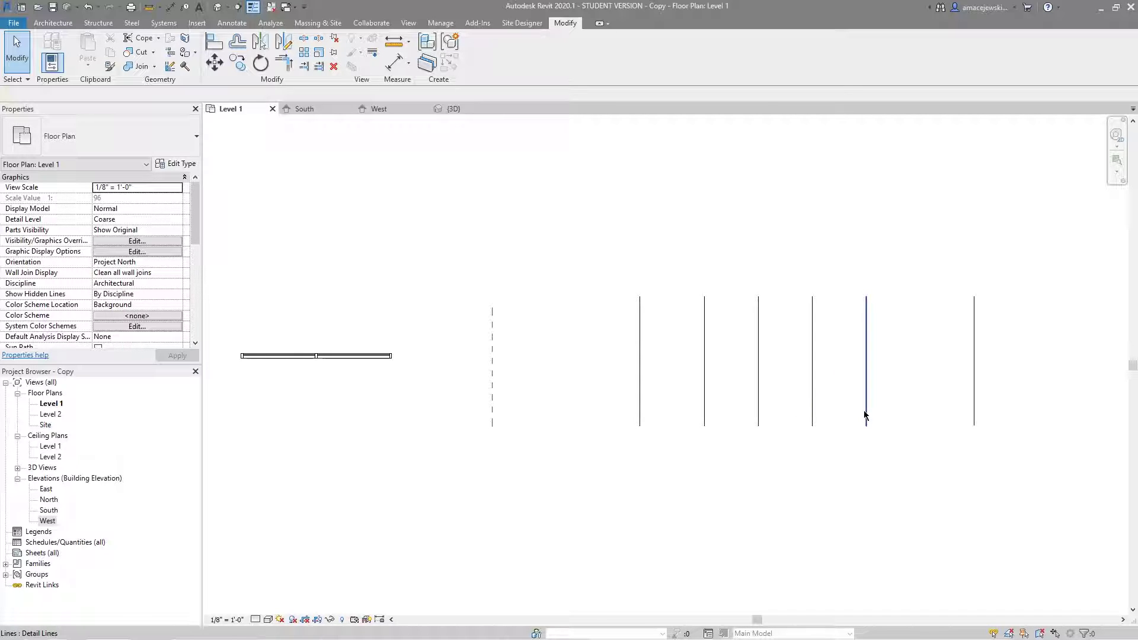
Open the South elevation to work on the curtain wall.
scroll(1002, 352, down, 3)
middle_drag(712, 398, 752, 399)
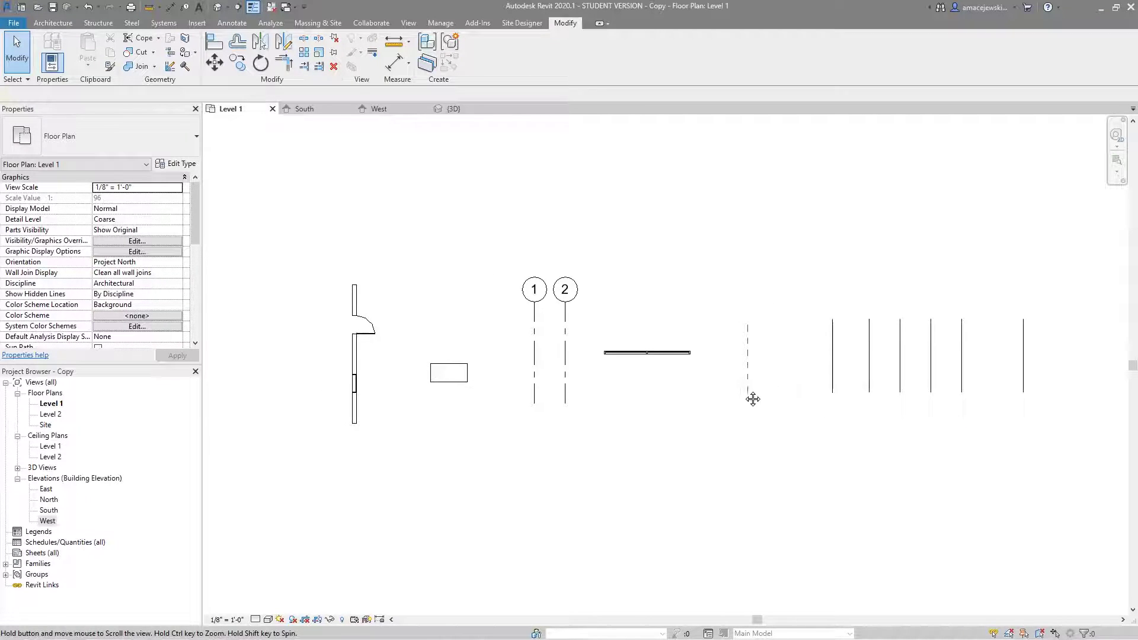
click(303, 111)
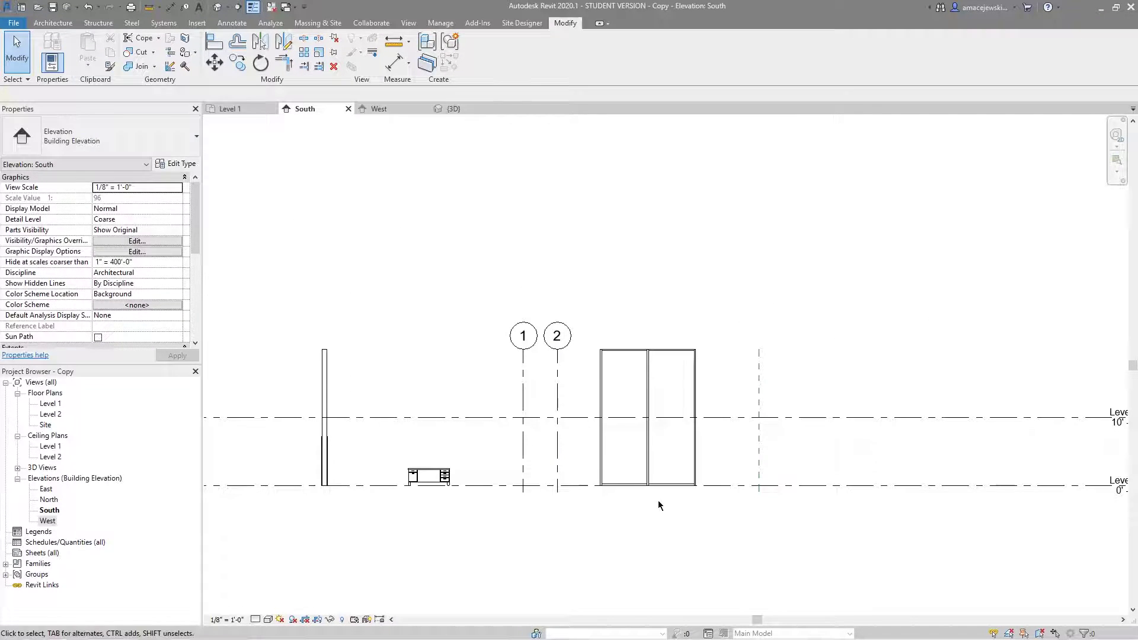
scroll(670, 436, up, 4)
scroll(602, 398, up, 1)
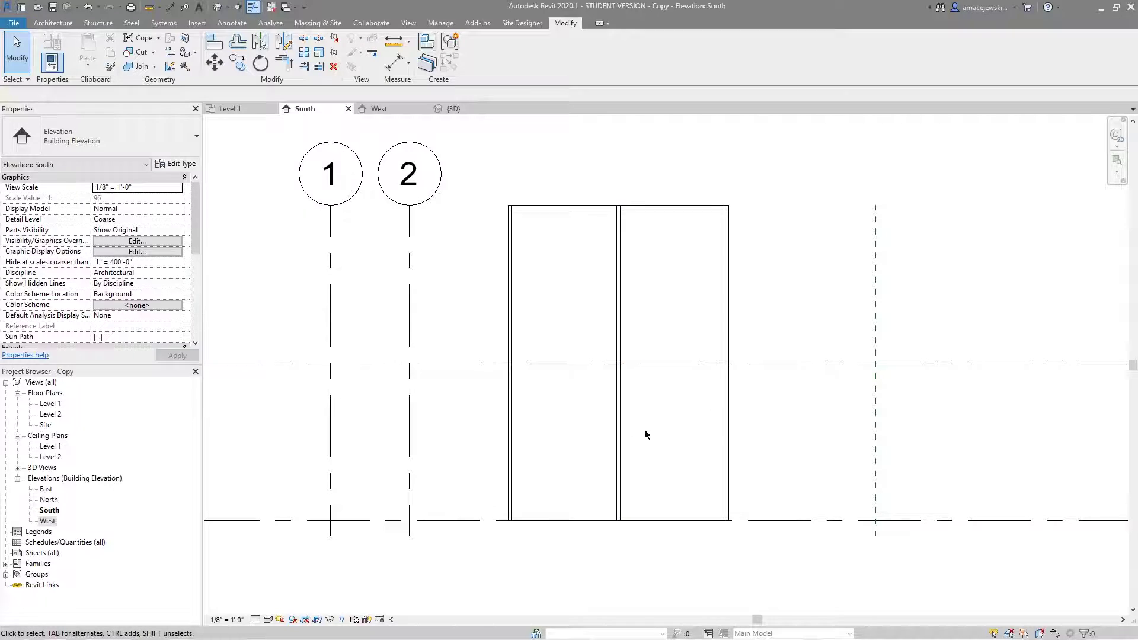
scroll(645, 429, up, 3)
middle_drag(652, 420, 660, 438)
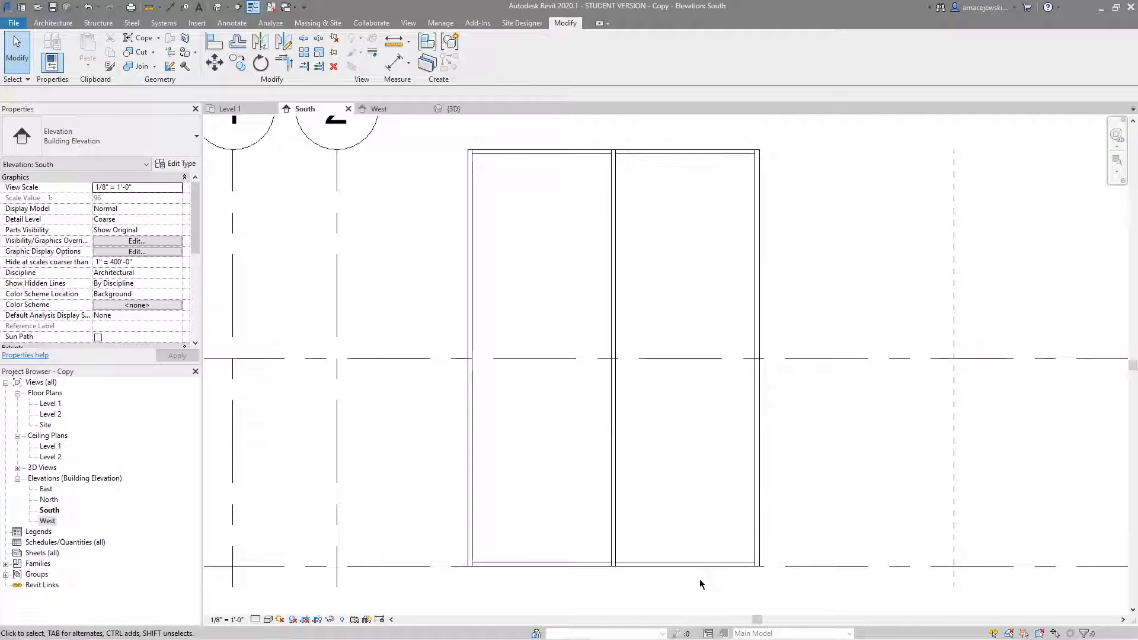
Try to copy the curtain wall's middle vertical mullion horizontally to the right.
click(614, 469)
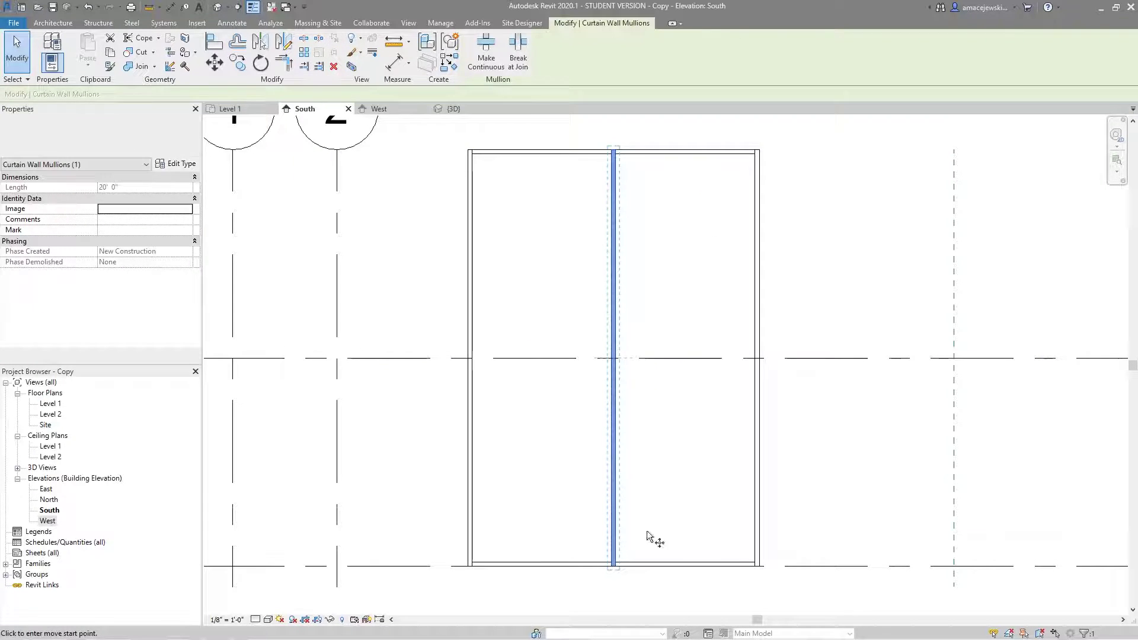
key(c)
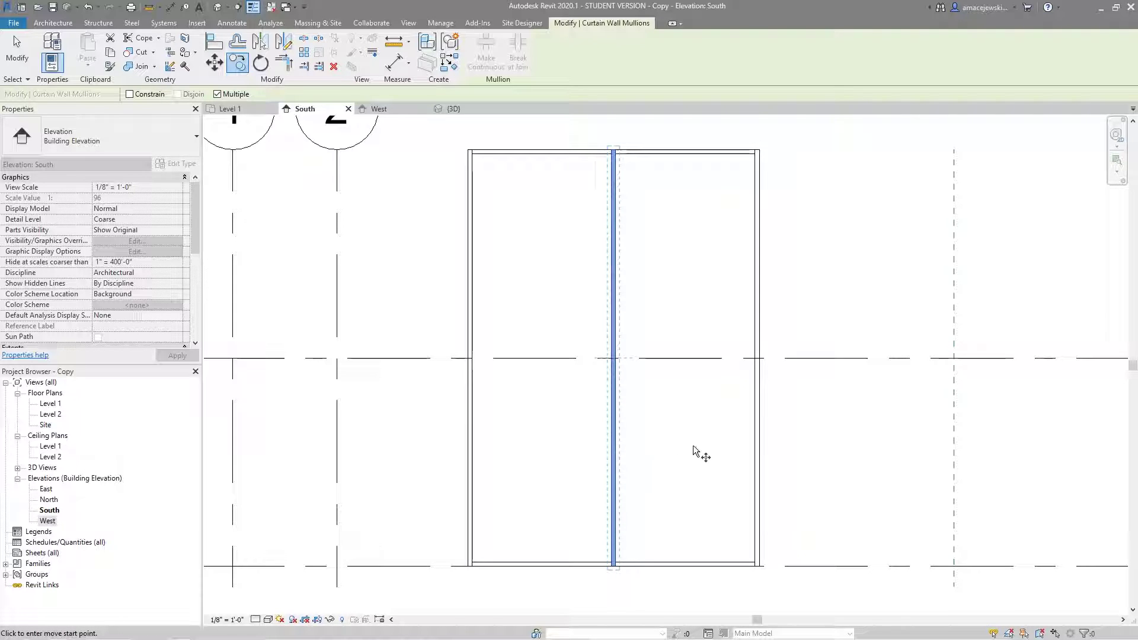
click(615, 452)
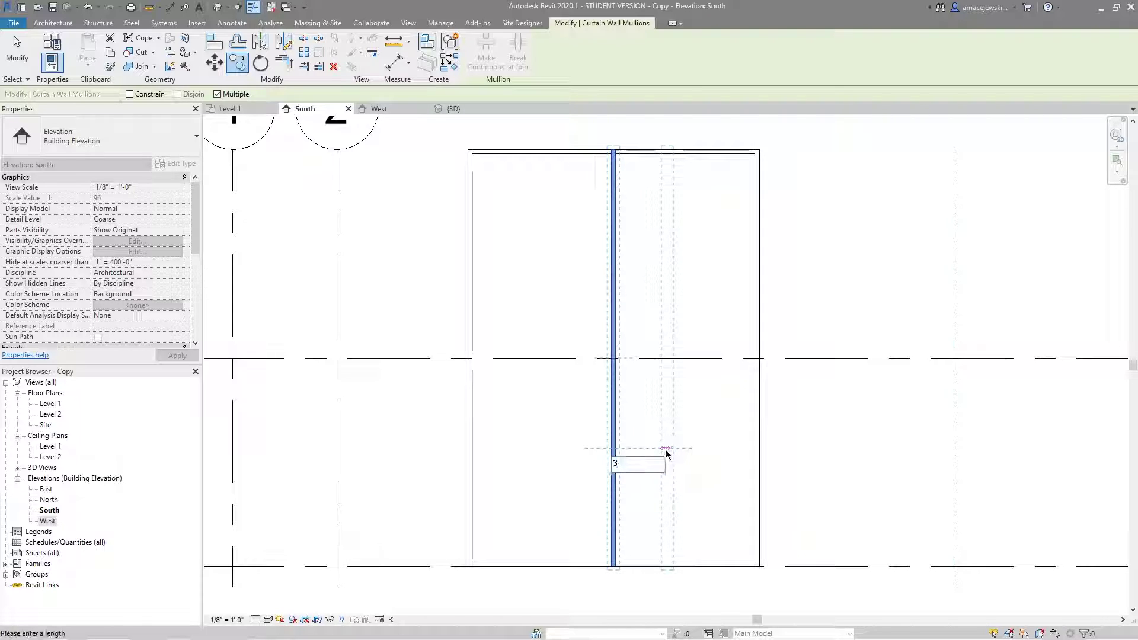
click(666, 451)
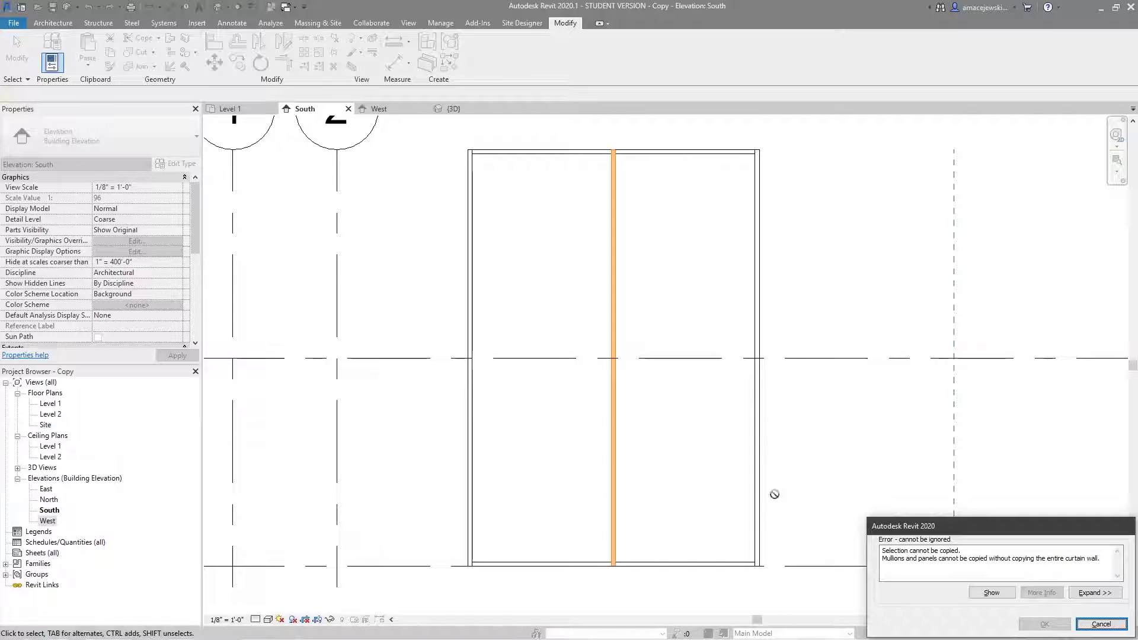
key(Escape)
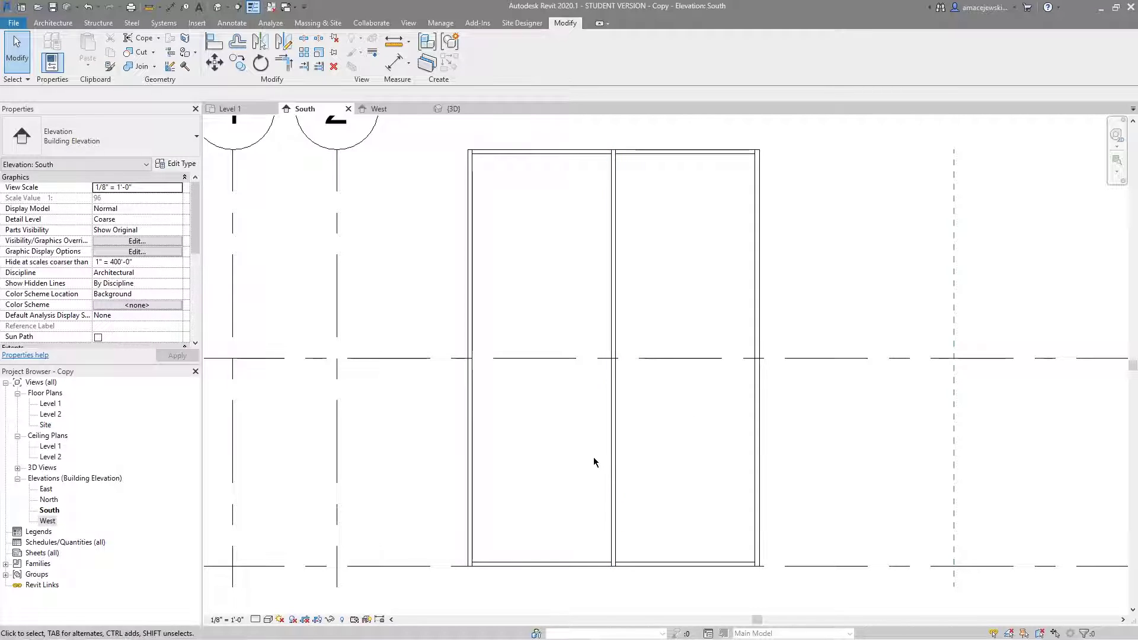
Copy the curtain wall's middle vertical grid line 3.5' to the right.
click(619, 433)
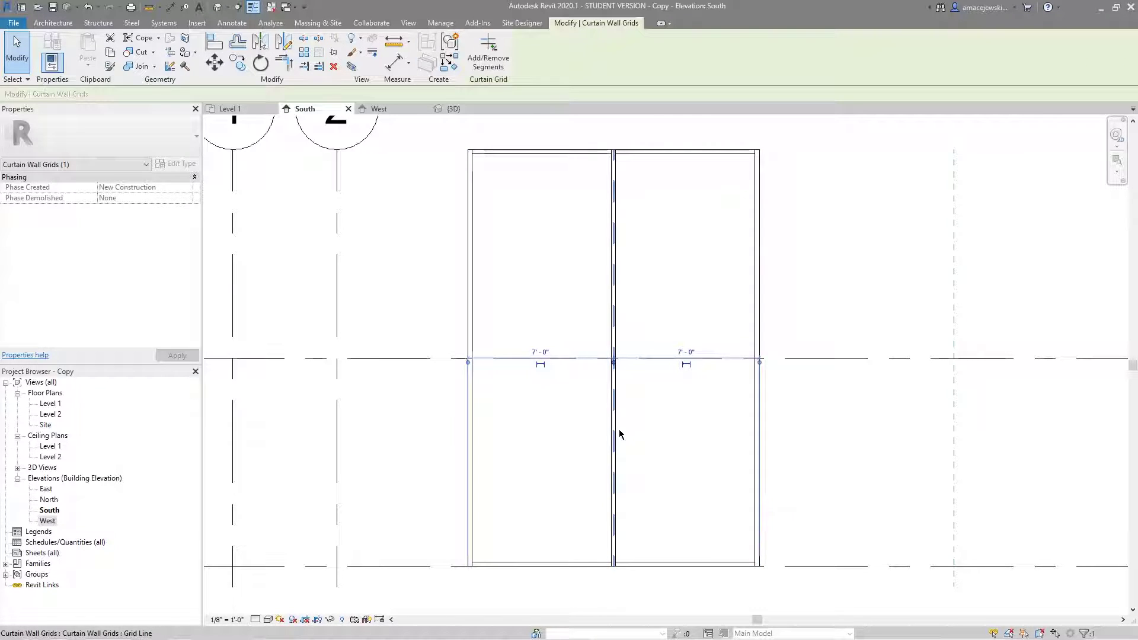
key(m)
key(v)
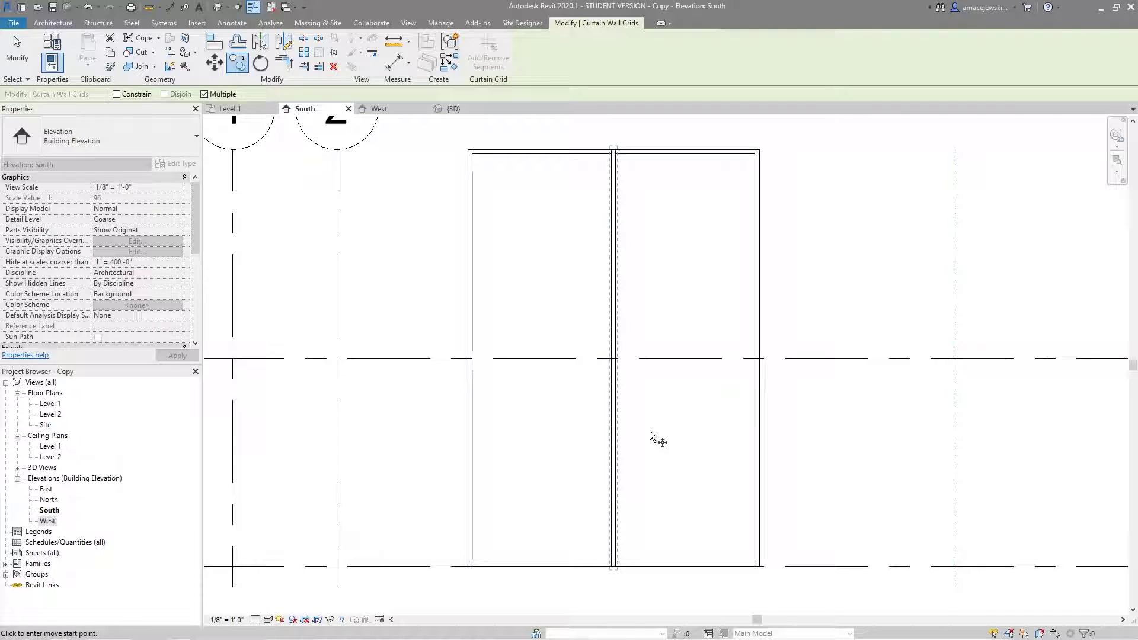
text(3.5)
key(Return)
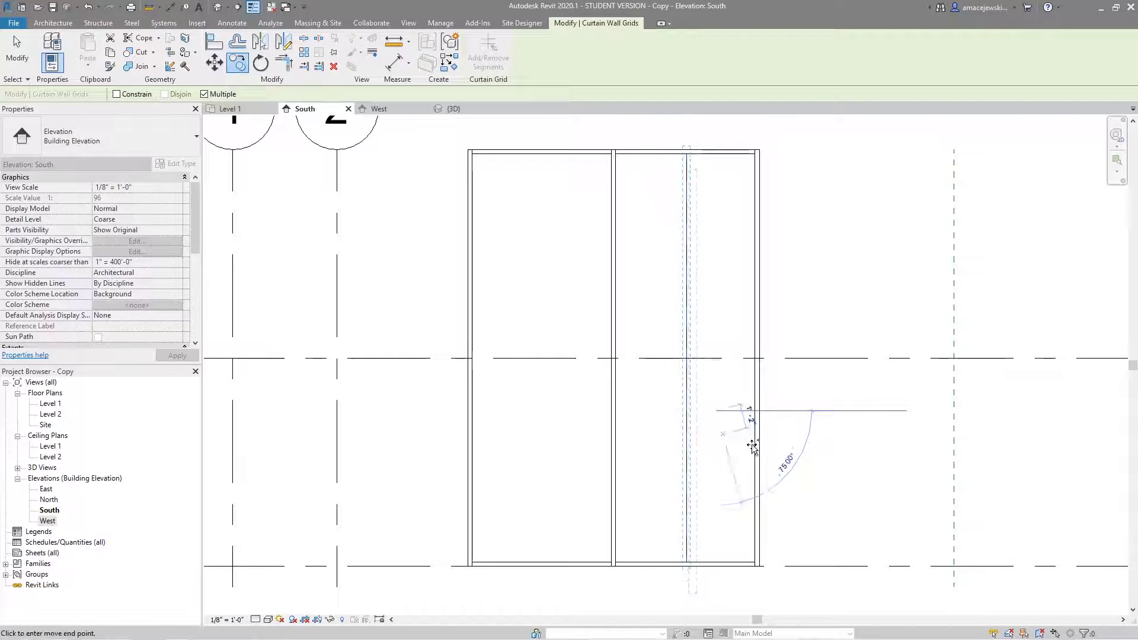
key(Escape)
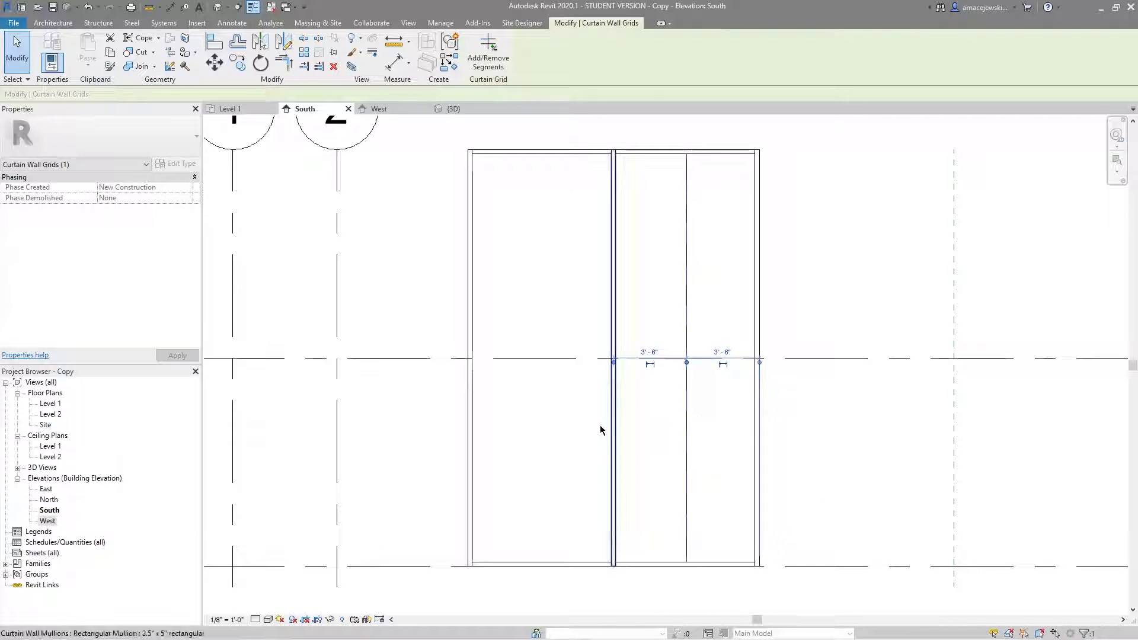
key(Escape)
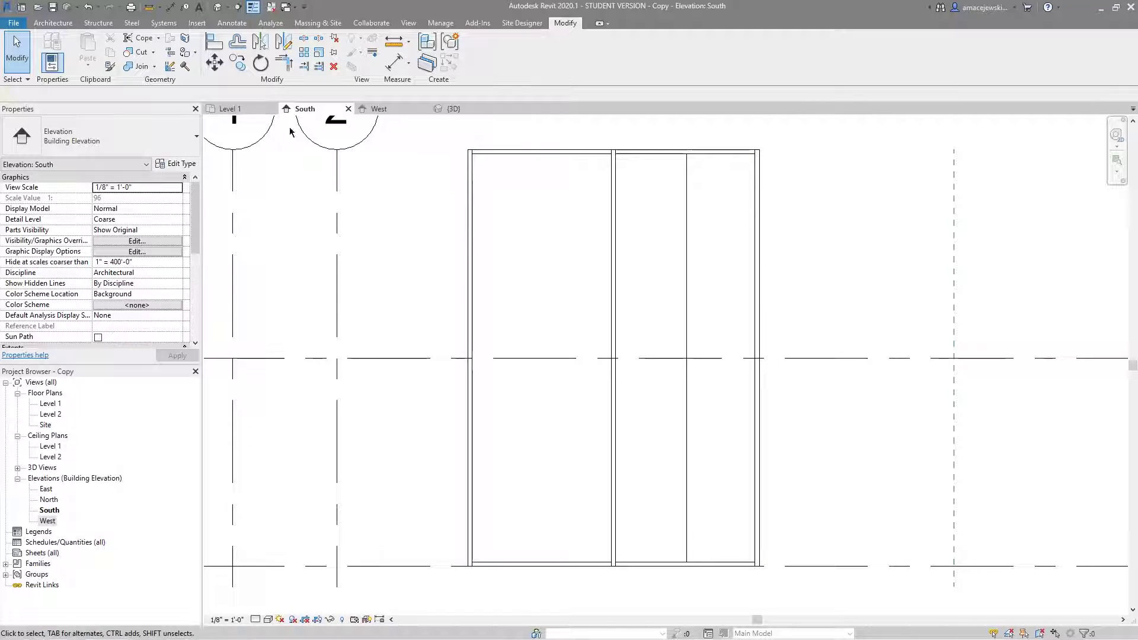
Place a 2.5" x 5" rectangular mullion on the copied curtain grid line using Grid Line Segment placement.
click(52, 23)
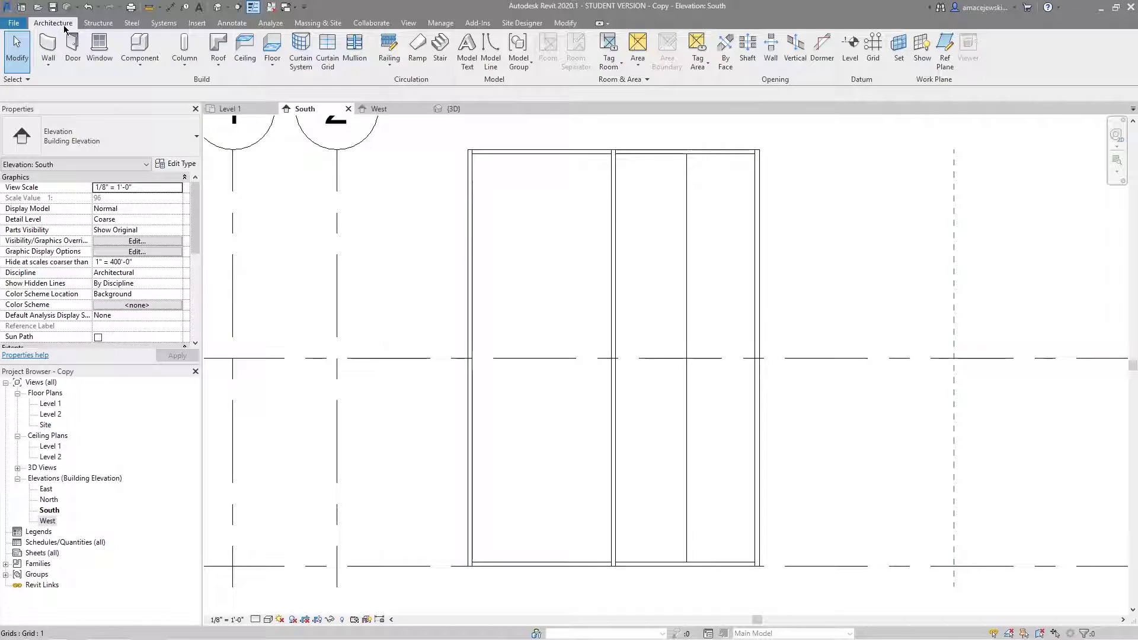
click(358, 58)
click(512, 56)
click(687, 287)
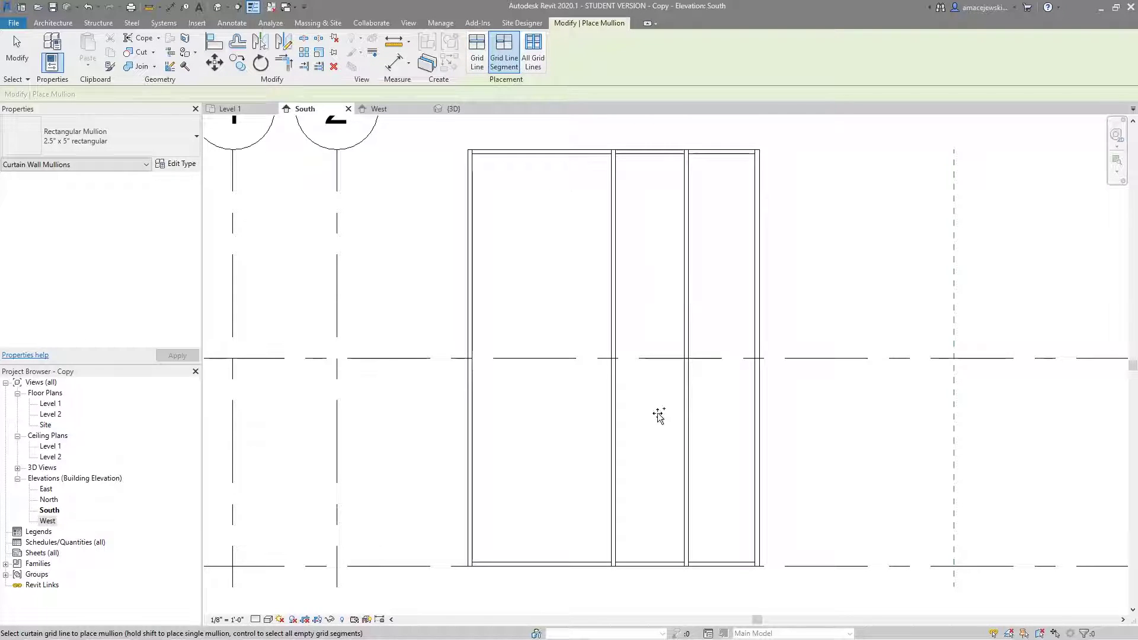
key(Escape)
key(Escape)
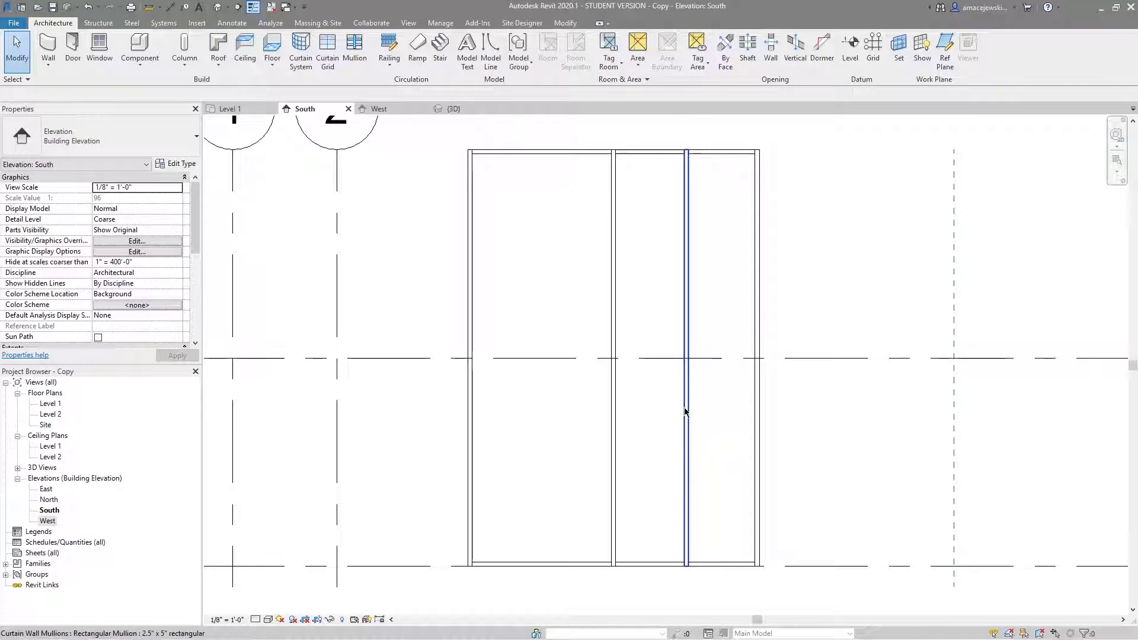
Try to copy the curtain wall's wide left panel horizontally to the right.
click(563, 560)
key(c)
key(o)
click(546, 426)
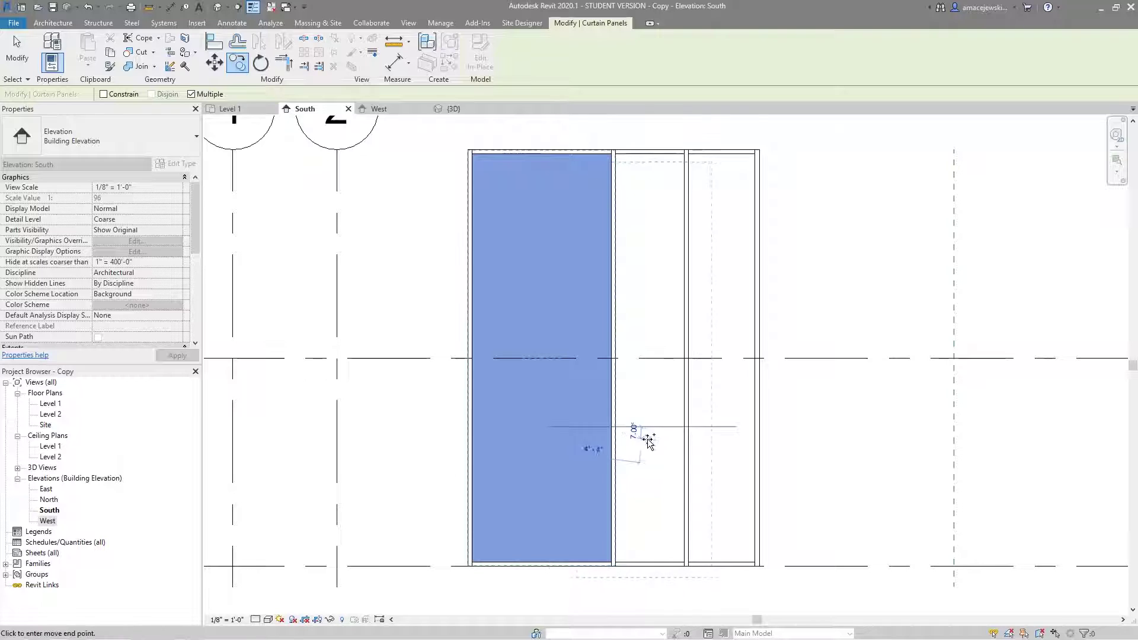
click(709, 426)
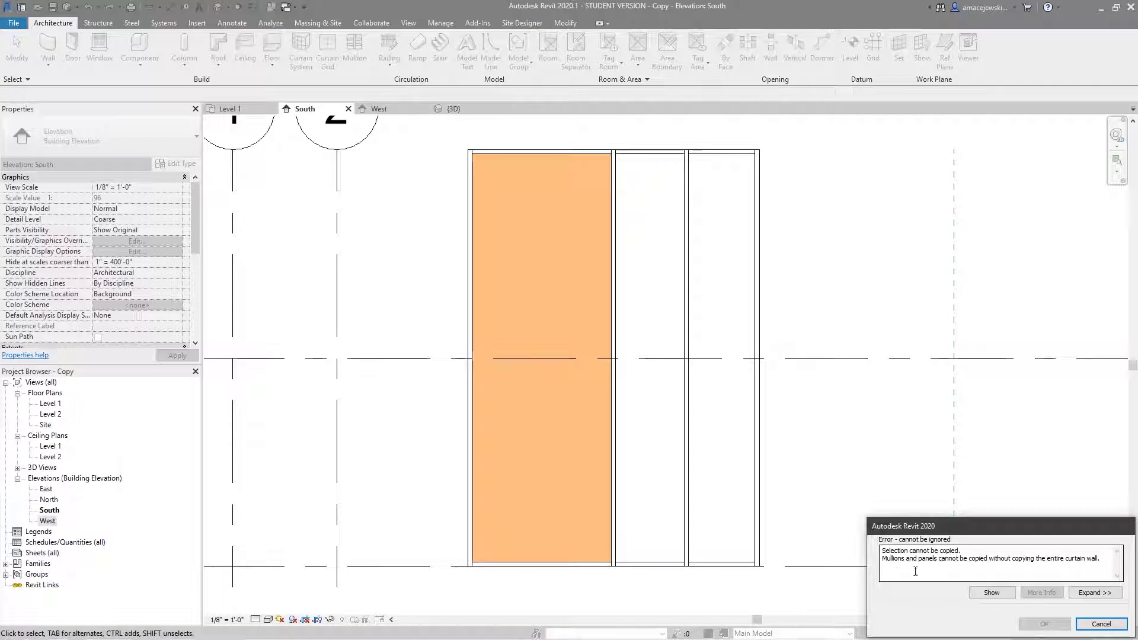
click(1080, 623)
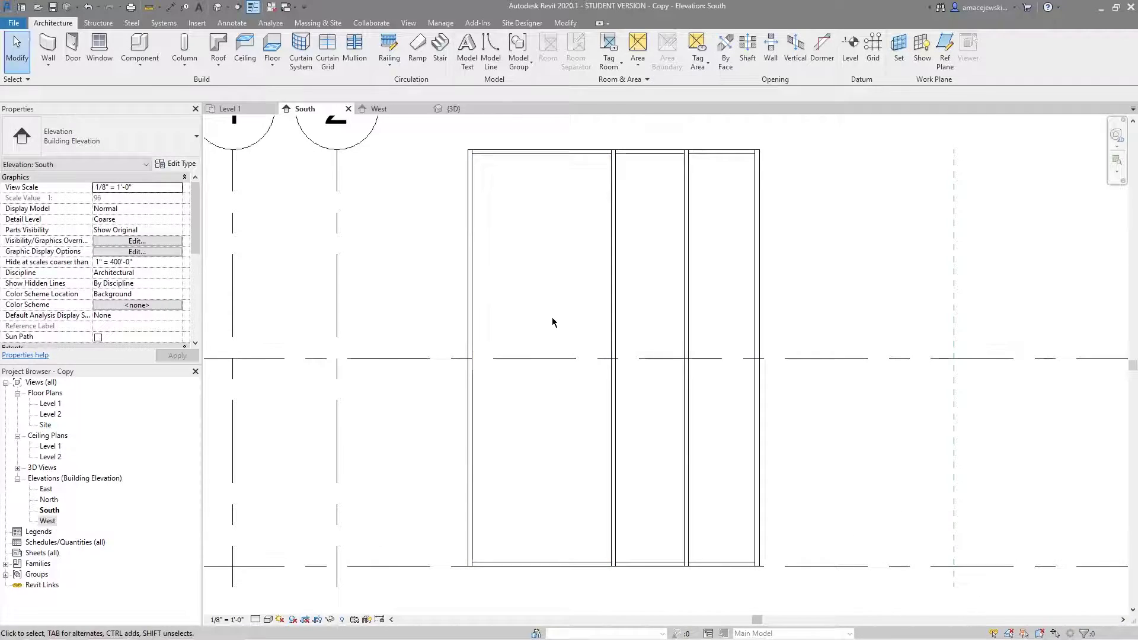
scroll(570, 394, down, 3)
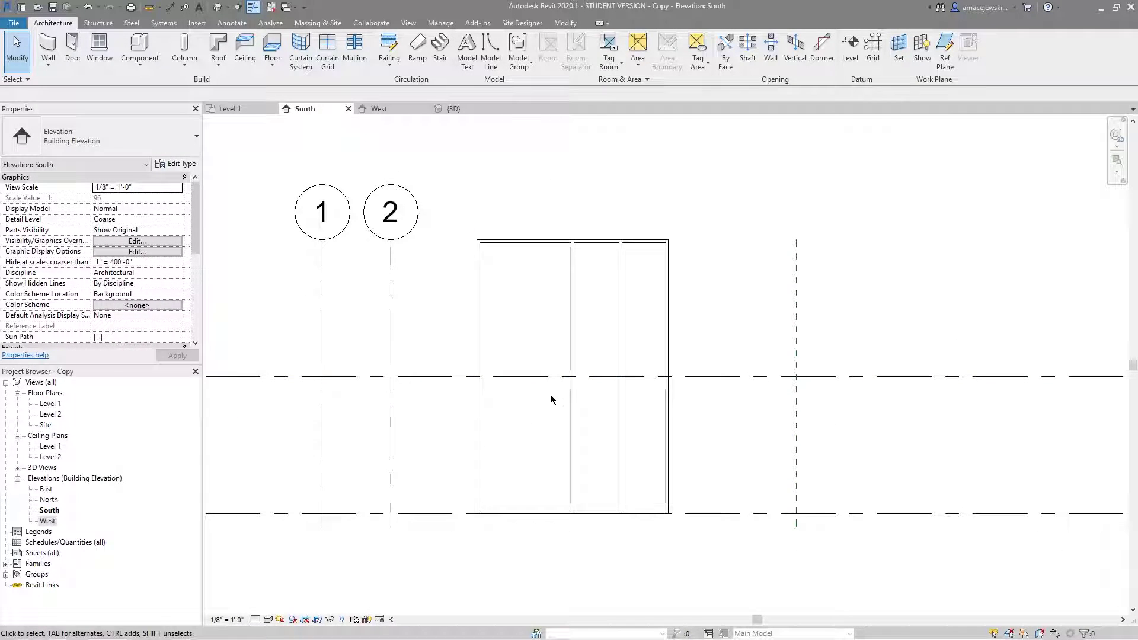
scroll(676, 418, down, 1)
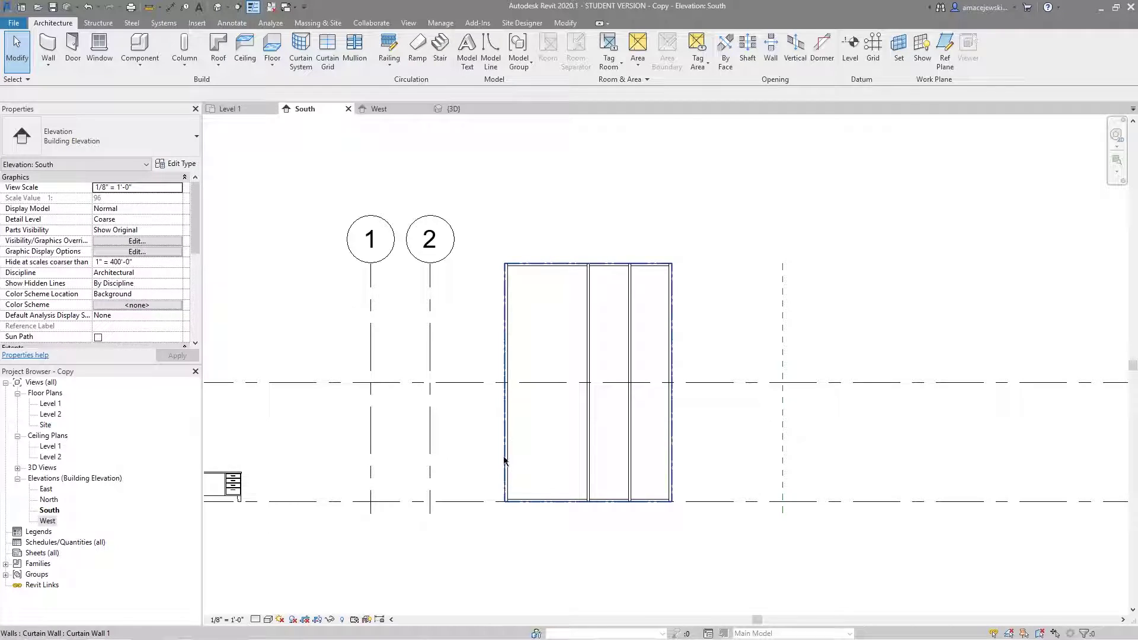
Try to copy the window in the West elevation horizontally to the right, past the end of its host wall.
click(379, 109)
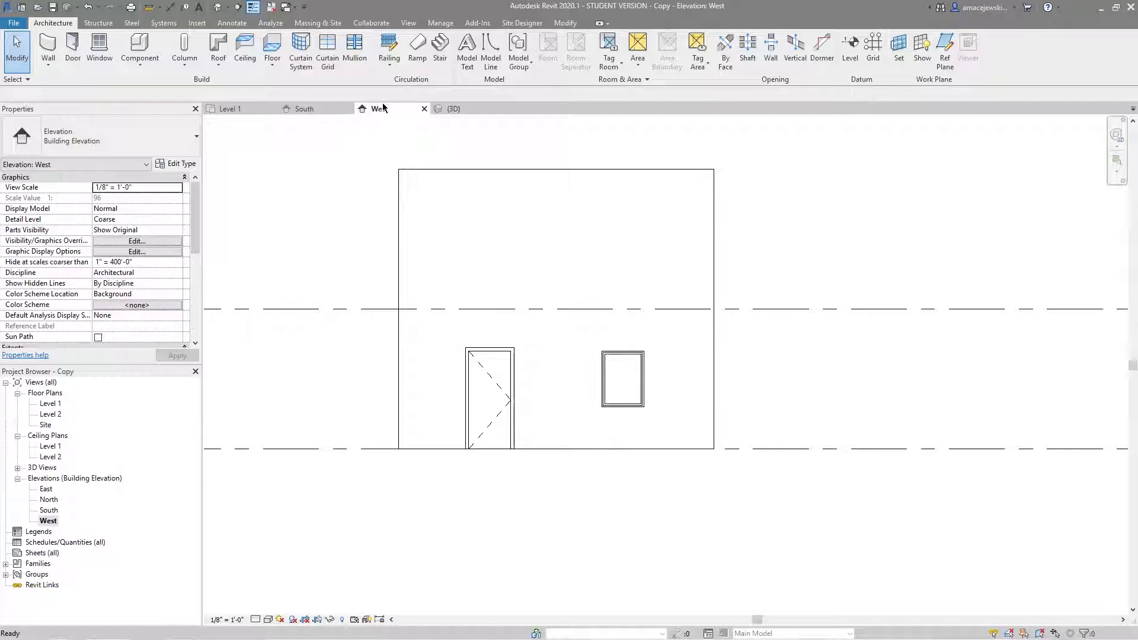
scroll(539, 350, up, 2)
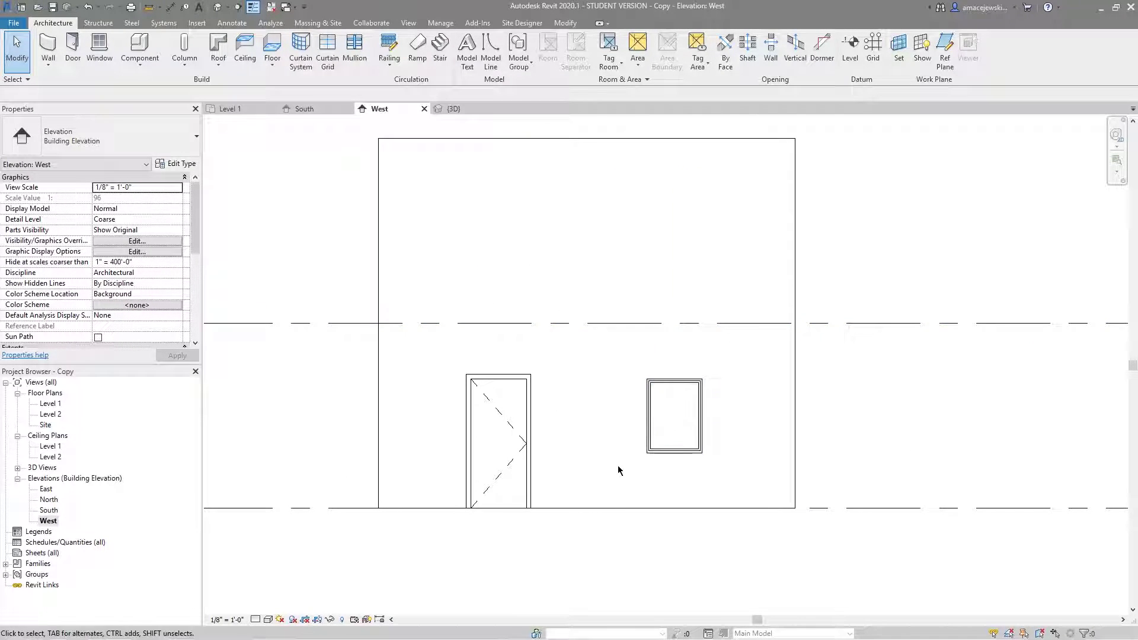
click(532, 436)
click(657, 437)
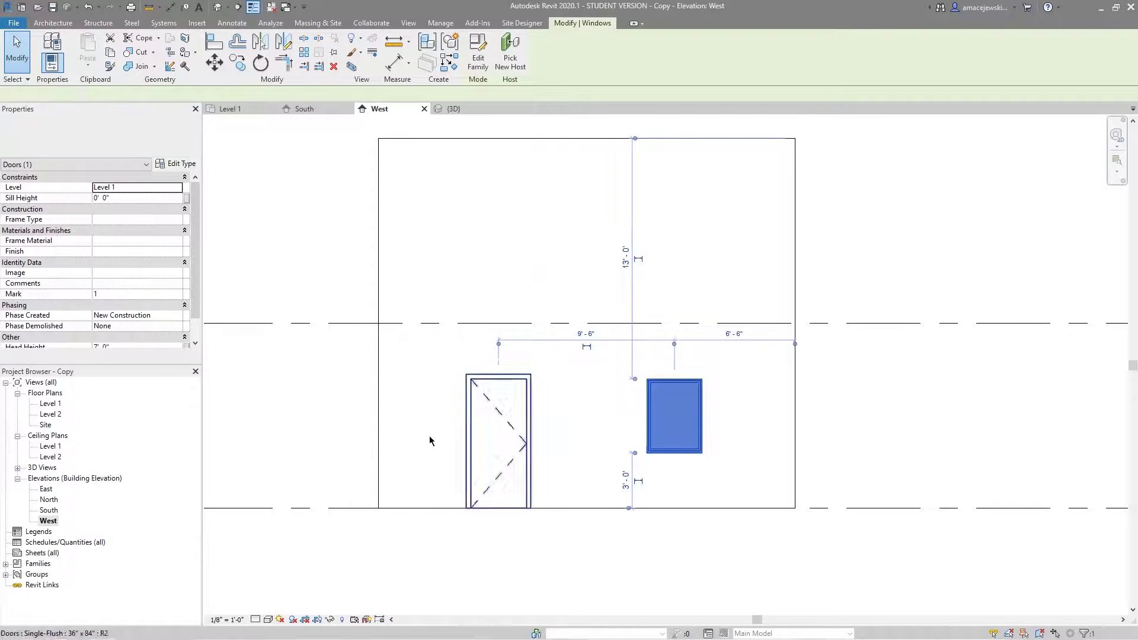
key(c)
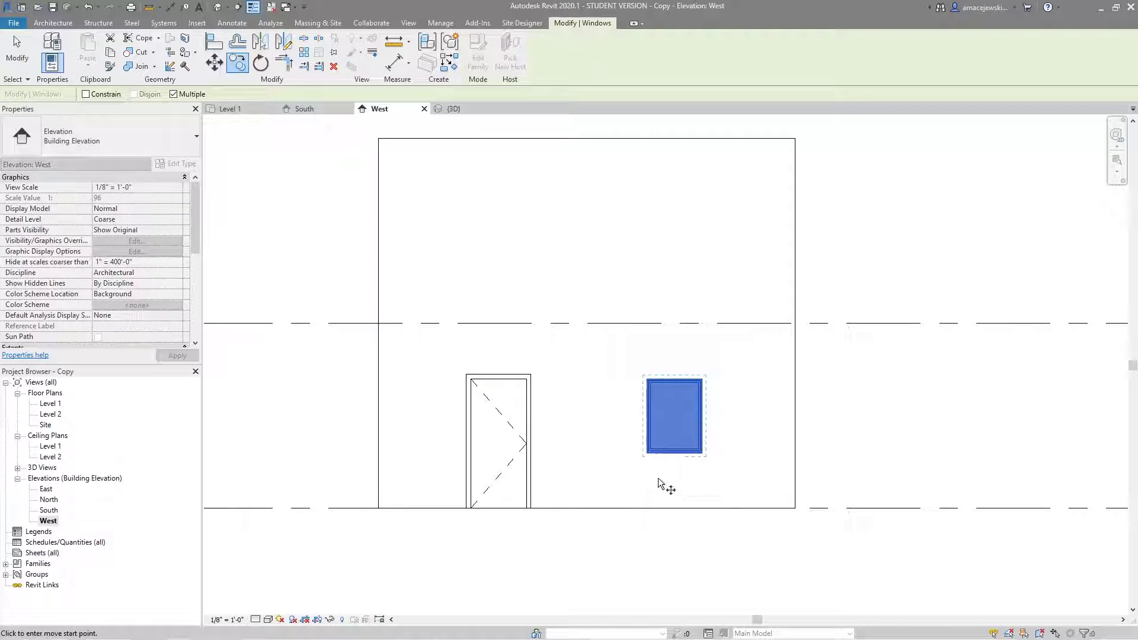
click(674, 415)
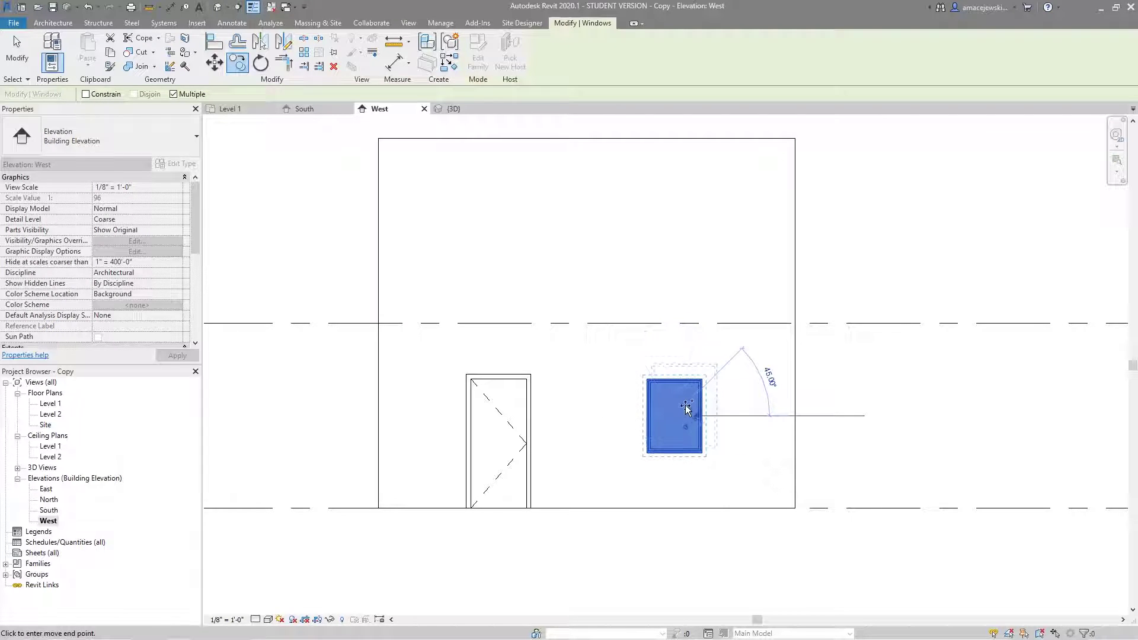
click(877, 414)
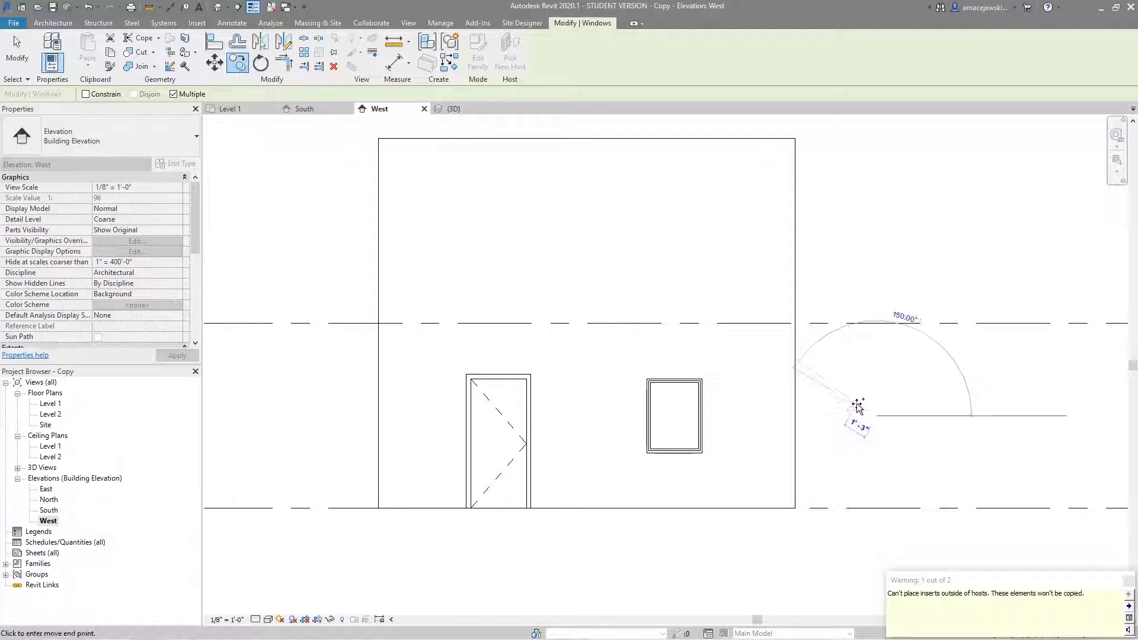
key(Escape)
key(Escape)
Copy the window diagonally up to above the door with Constrain off, and undo the copy.
click(668, 428)
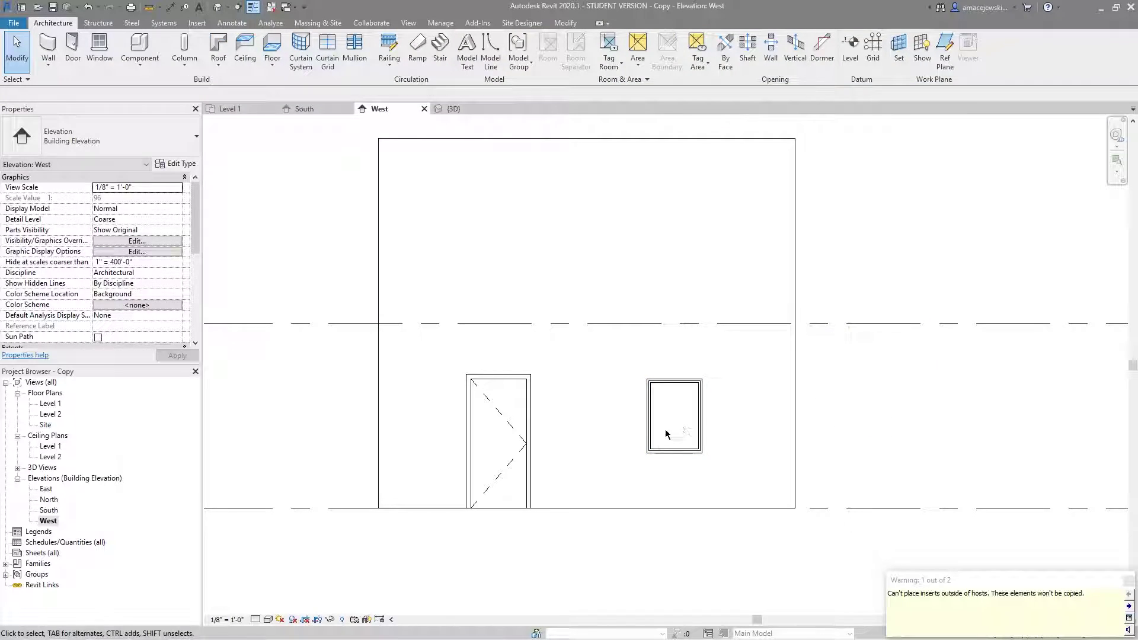
key(c)
key(o)
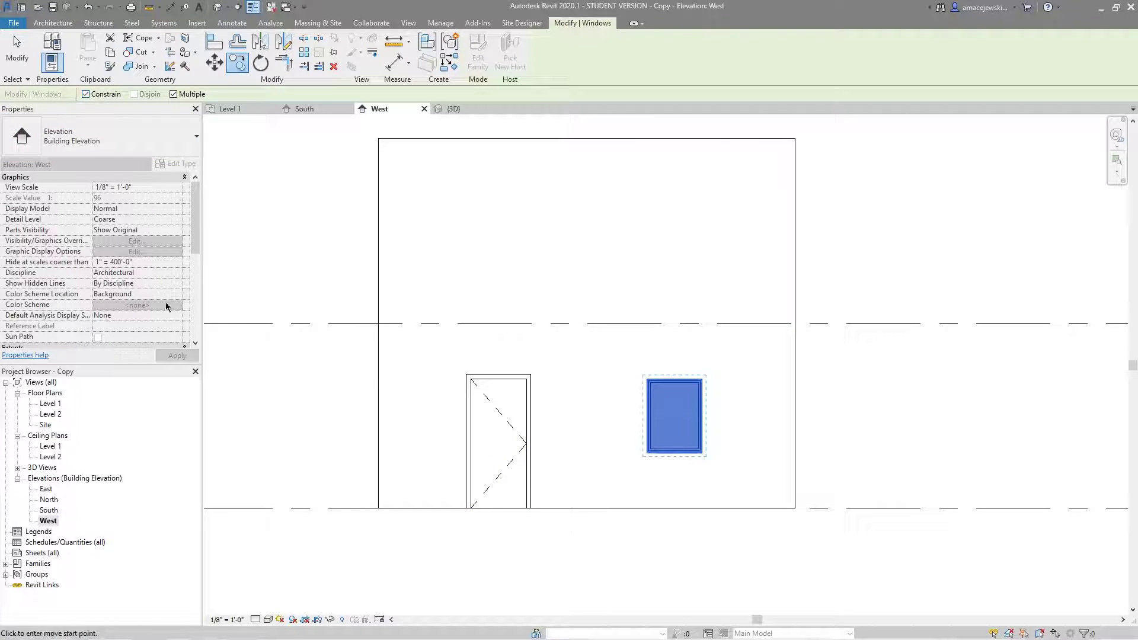
click(696, 436)
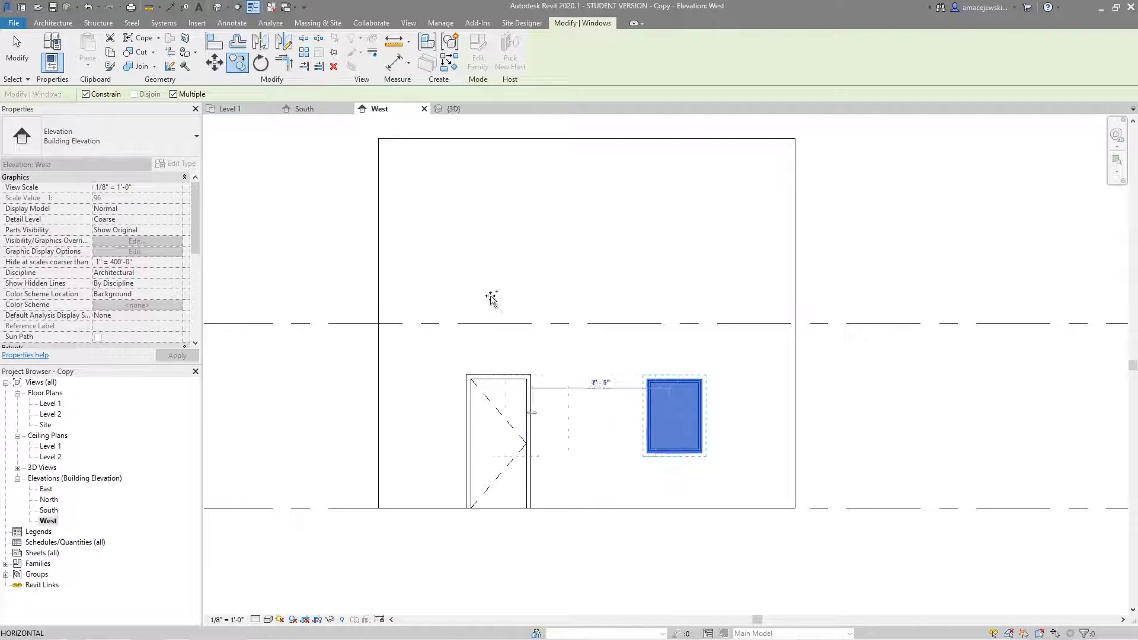
click(115, 99)
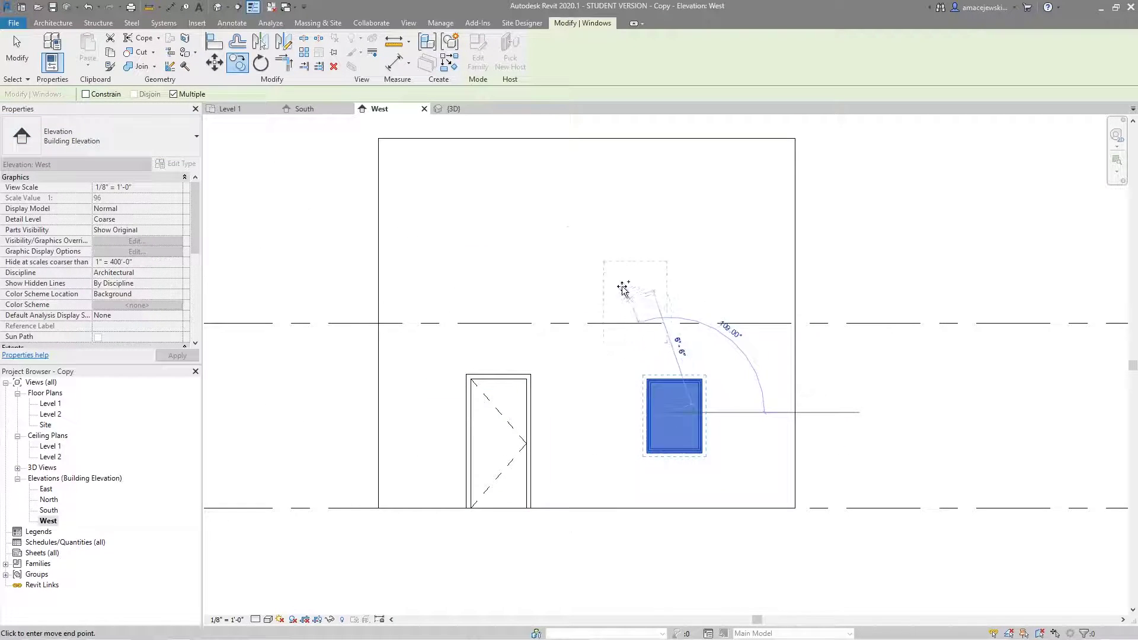
click(522, 265)
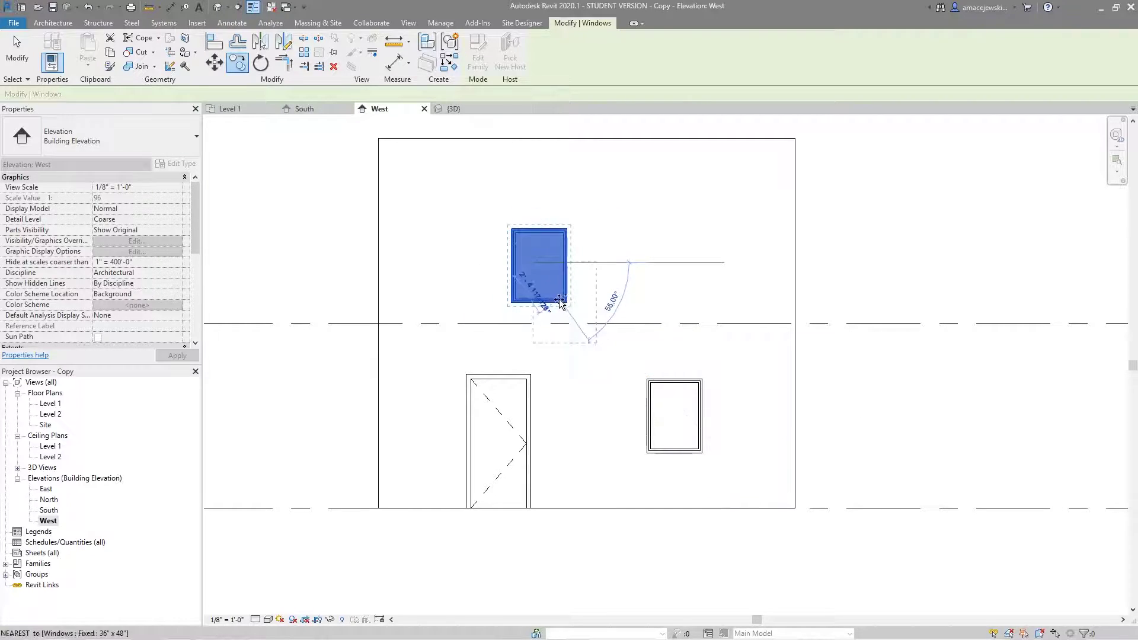
key(ctrl+z)
key(Escape)
Try to copy the window toward the wall's upper part, first unconstrained and finally with Constrain on, and undo the copy.
click(702, 418)
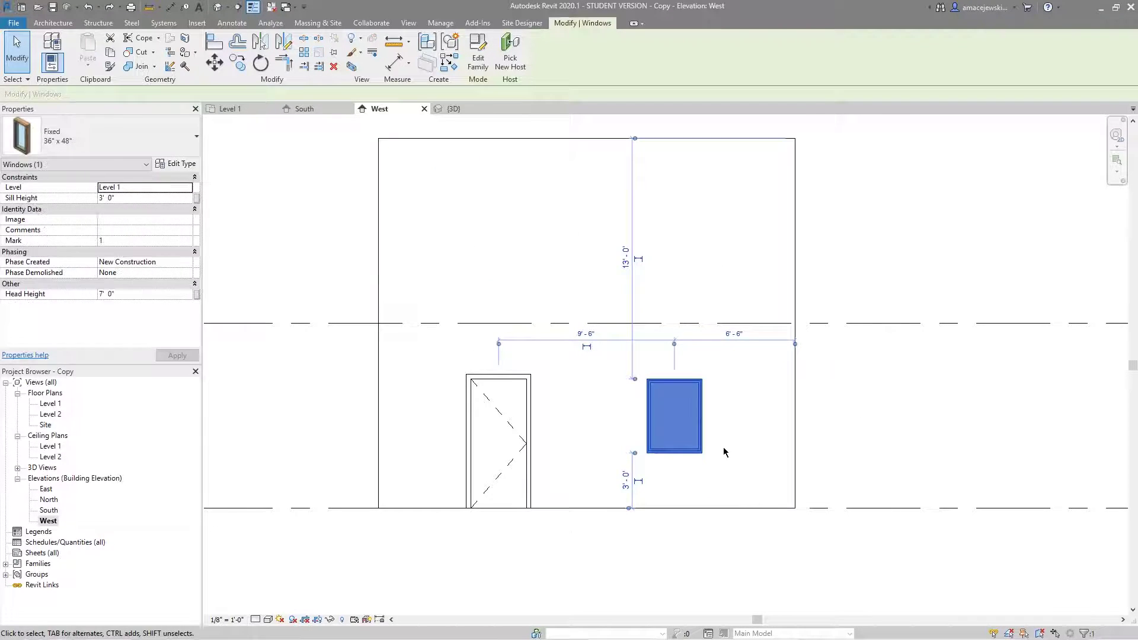
key(m)
key(v)
click(102, 94)
click(674, 419)
click(86, 95)
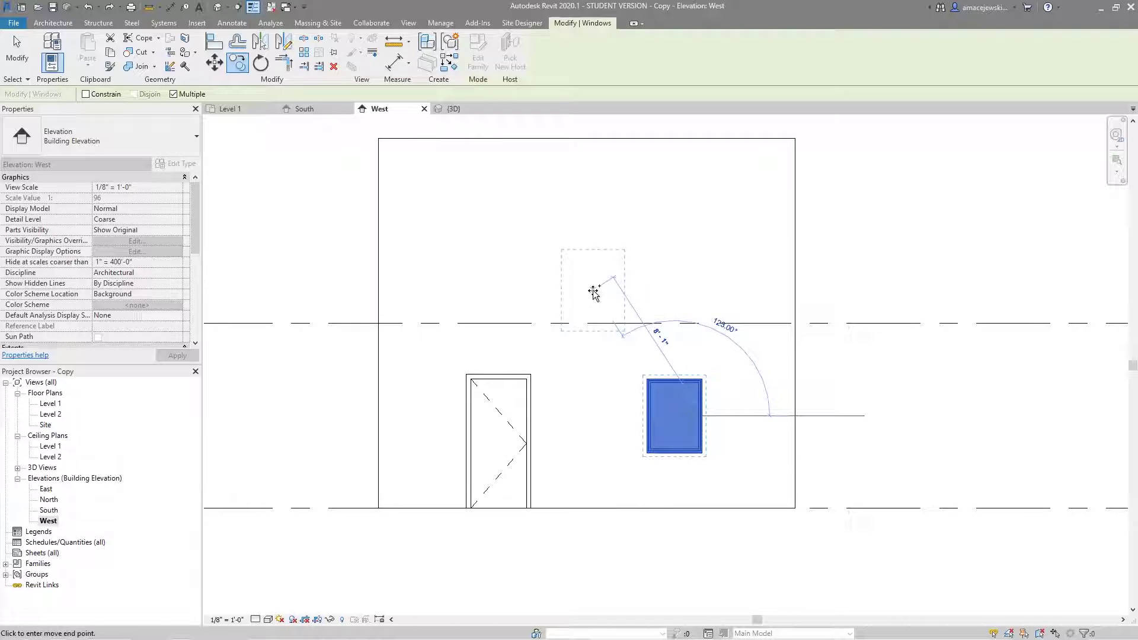
key(shift)
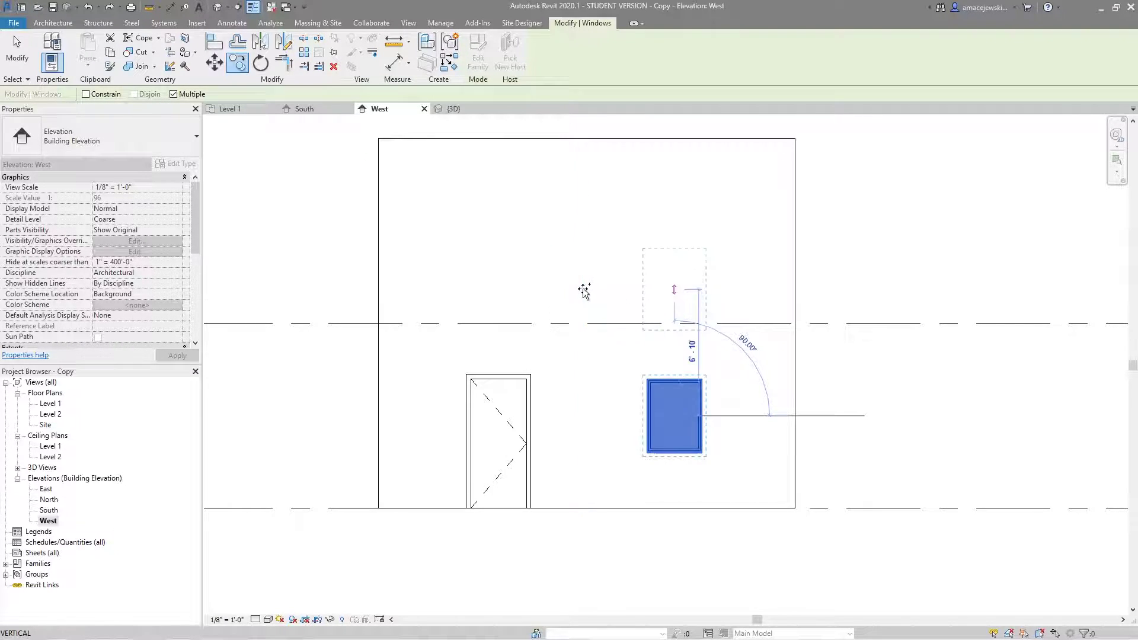
click(87, 94)
click(587, 261)
key(ctrl+z)
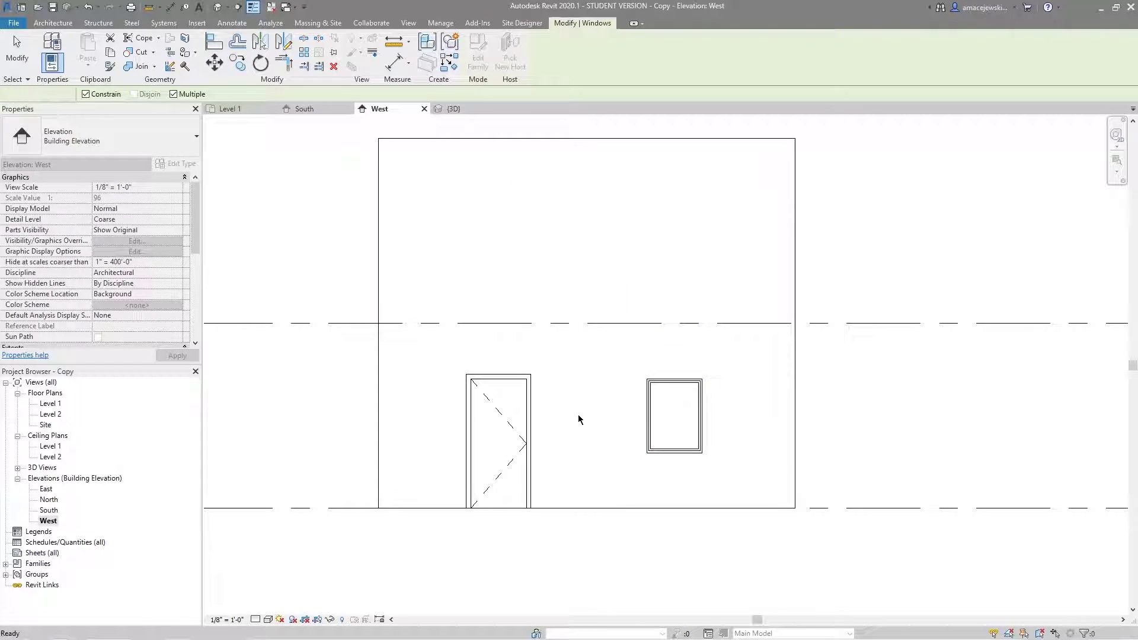
Copy the wall with its door and window toward the desk in the {3D} view with Constrain on, and undo the copy.
click(432, 109)
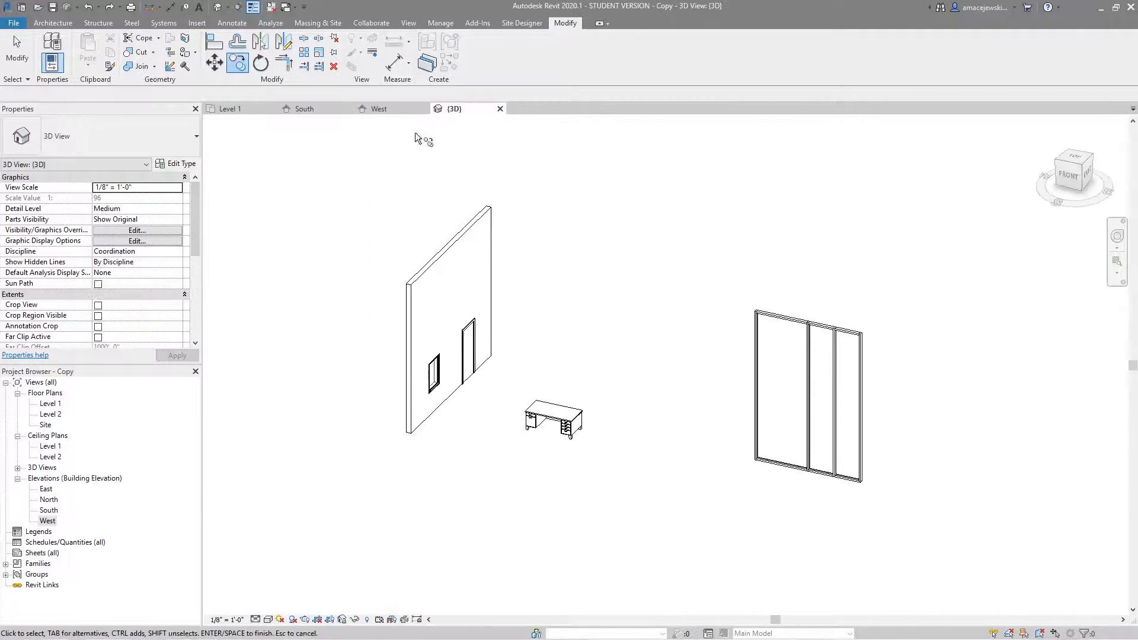
middle_drag(707, 454, 684, 454)
key(Escape)
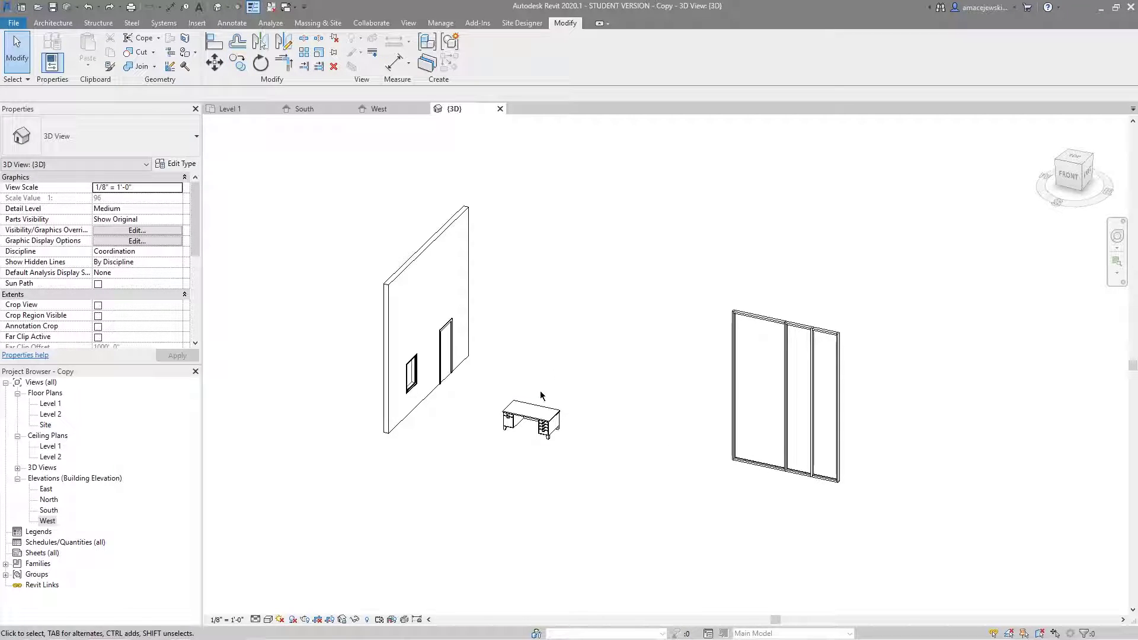
click(422, 401)
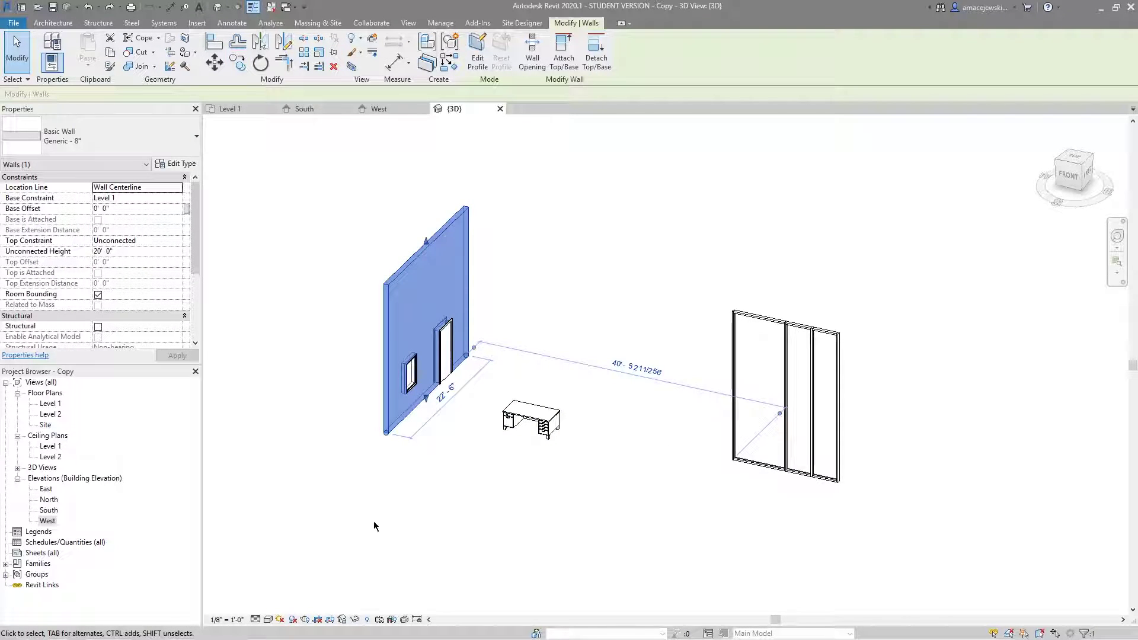
key(c)
key(o)
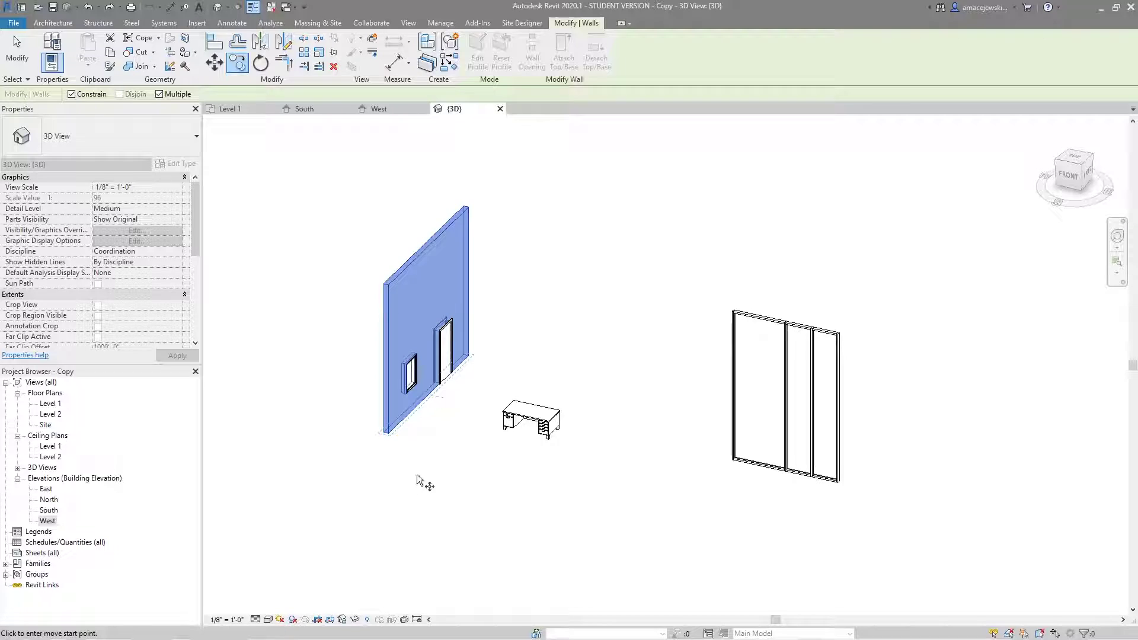
click(402, 435)
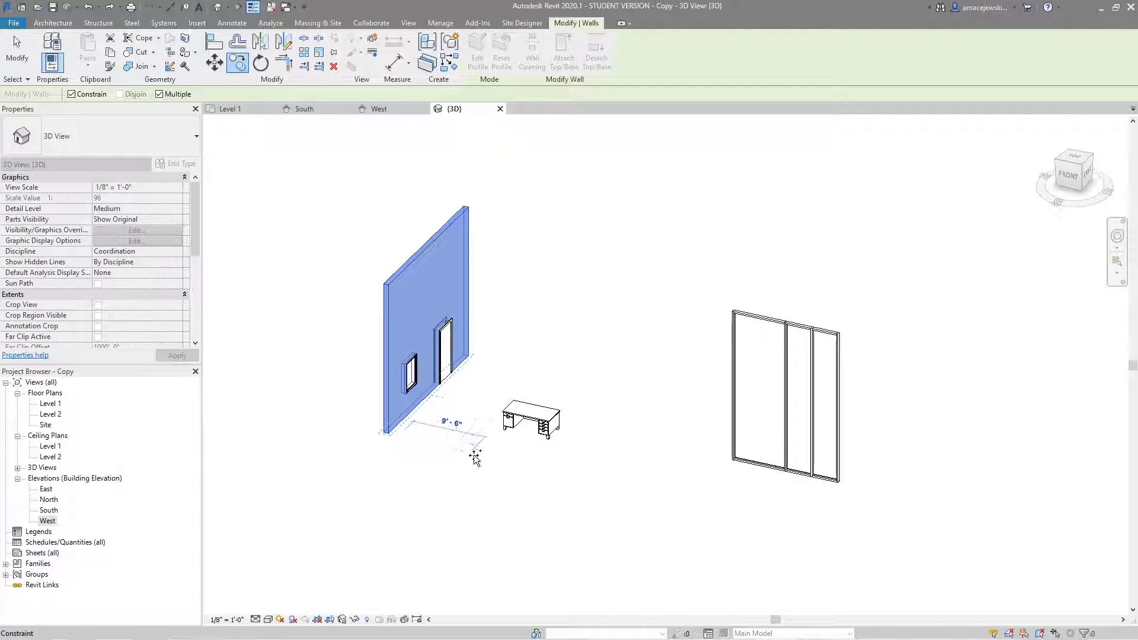
click(443, 445)
key(Escape)
key(Escape)
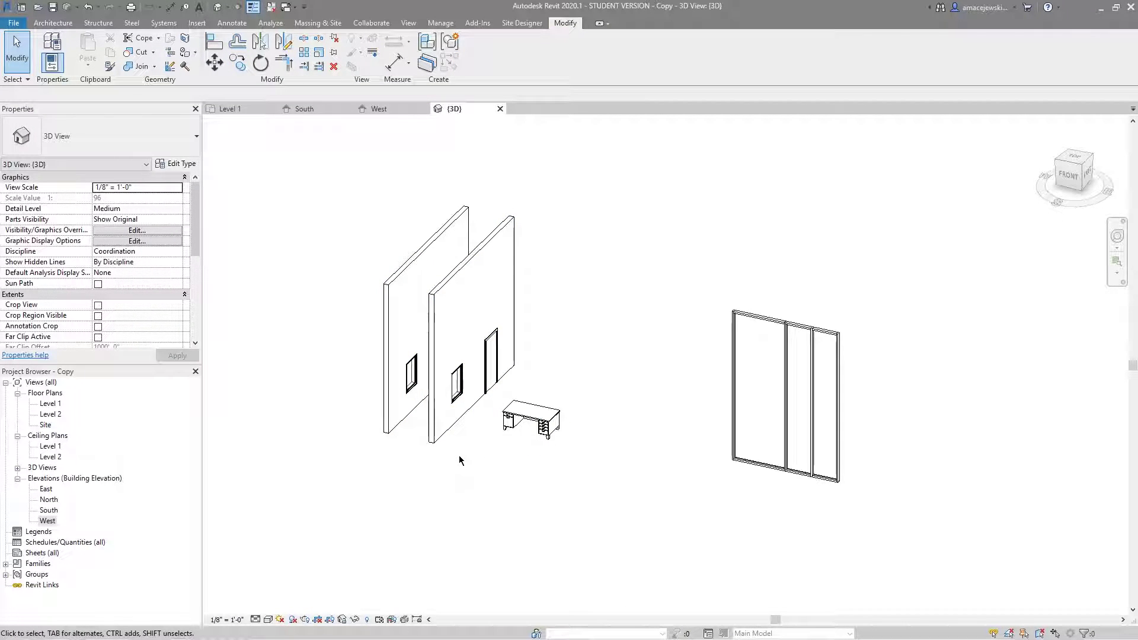
key(ctrl+z)
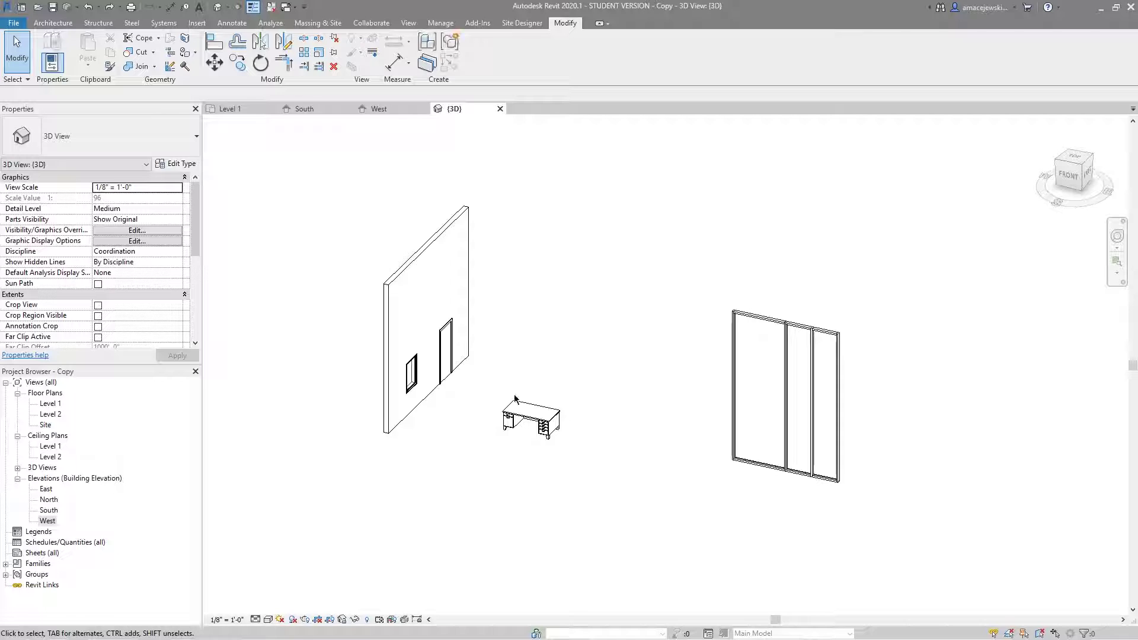
Copy the desk to just behind the original in the {3D} view with Constrain off, and delete the copy.
click(557, 435)
key(c)
key(o)
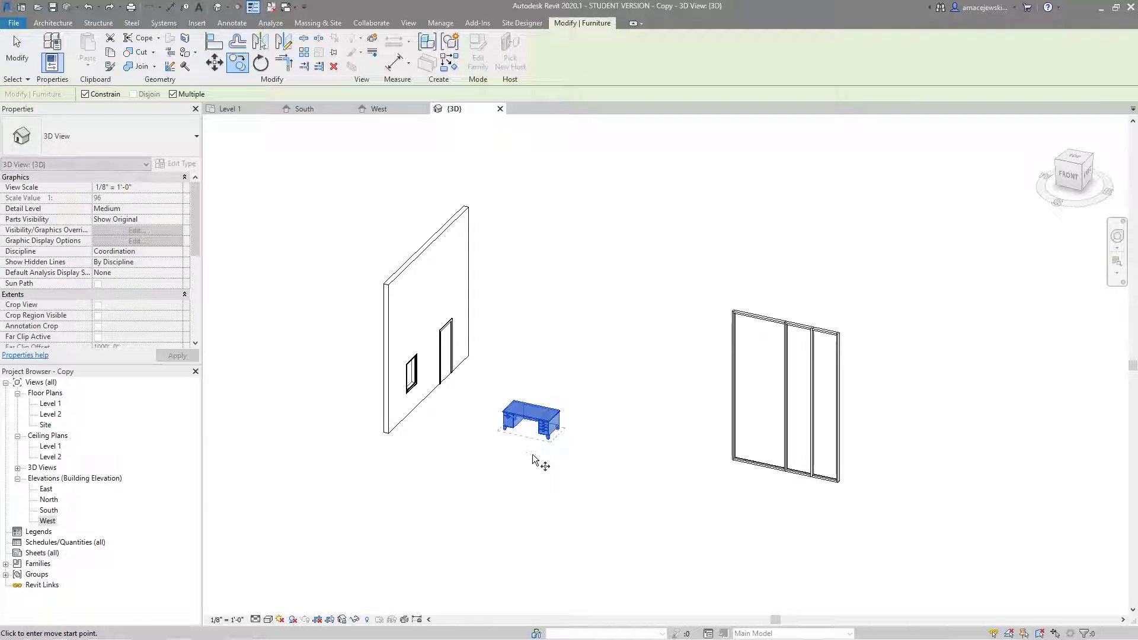
click(541, 436)
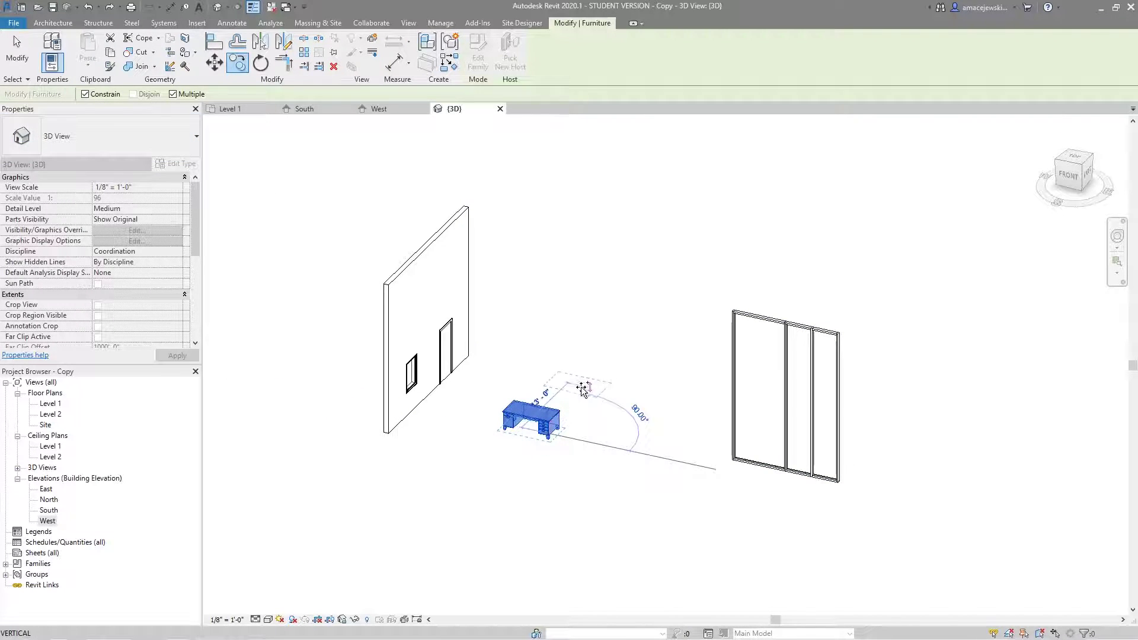
key(shift)
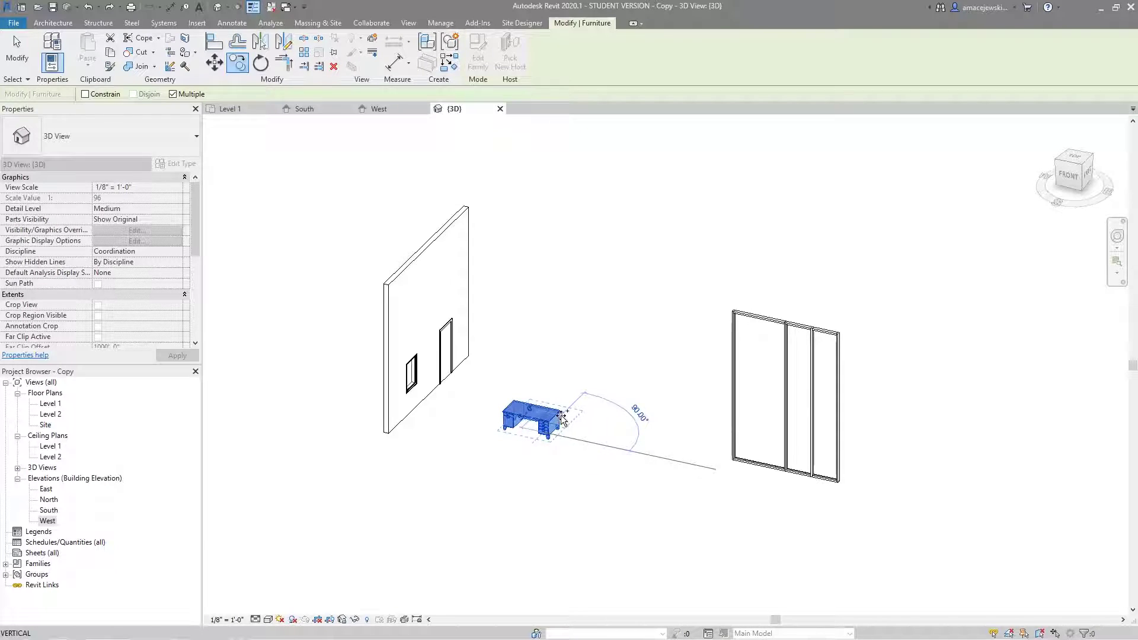
click(542, 448)
key(Escape)
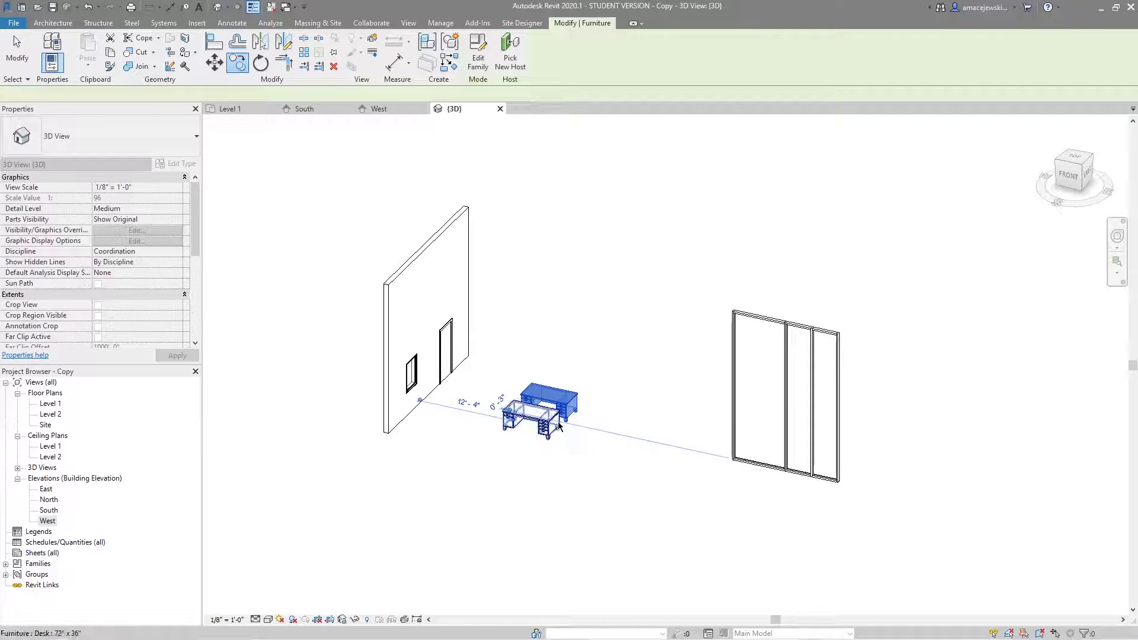
click(567, 408)
key(Delete)
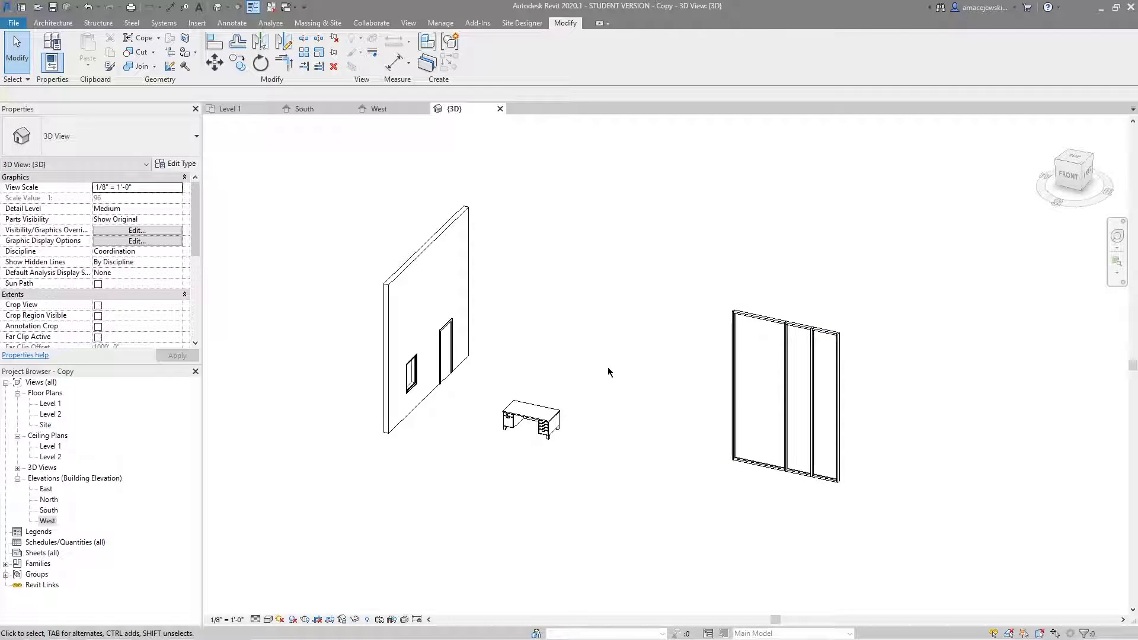
click(556, 436)
middle_drag(587, 371, 602, 389)
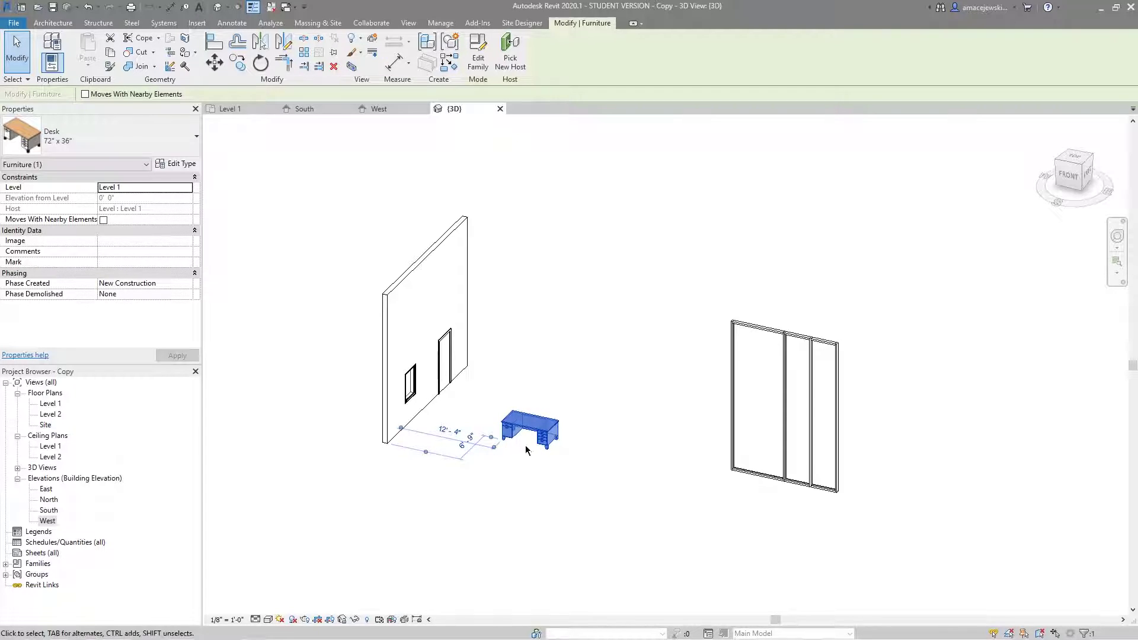
scroll(492, 442, up, 2)
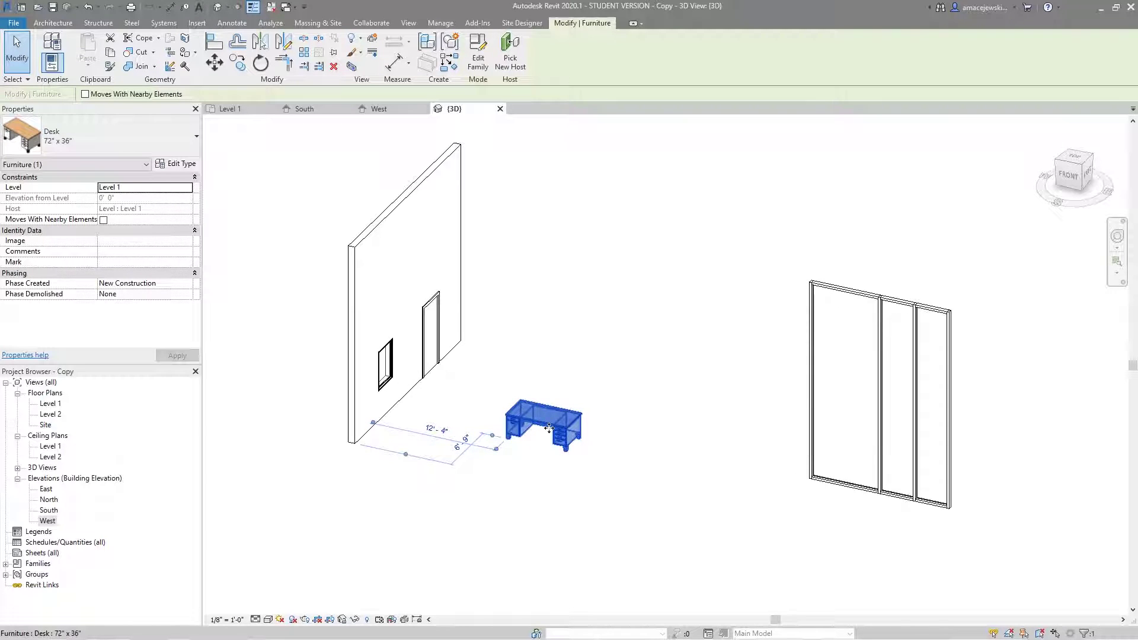
key(c)
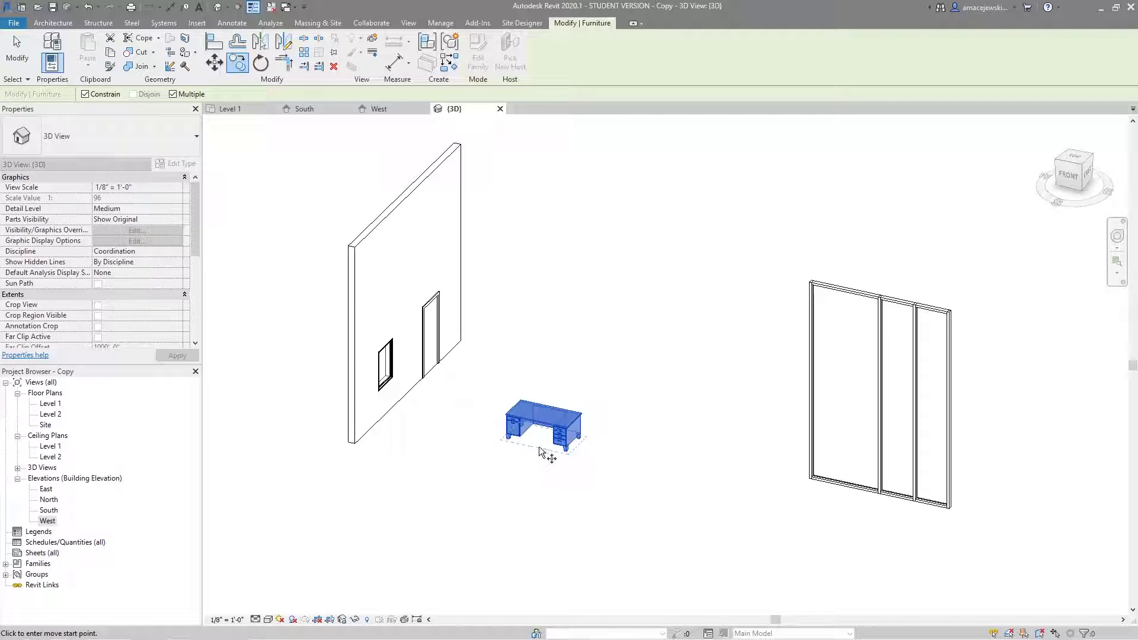
click(590, 455)
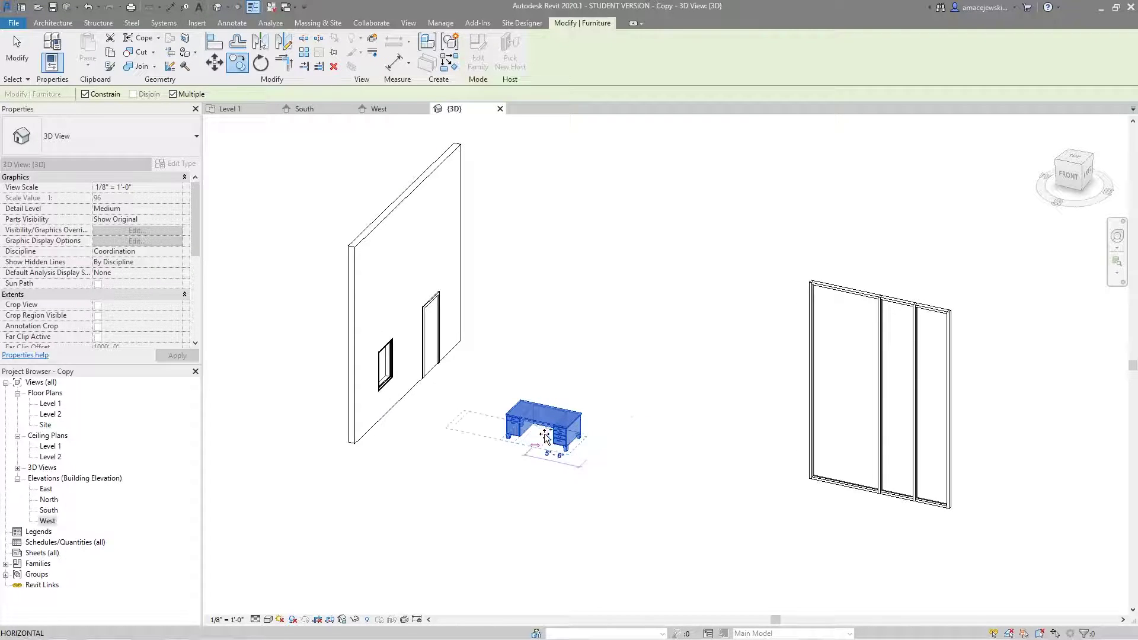
key(Escape)
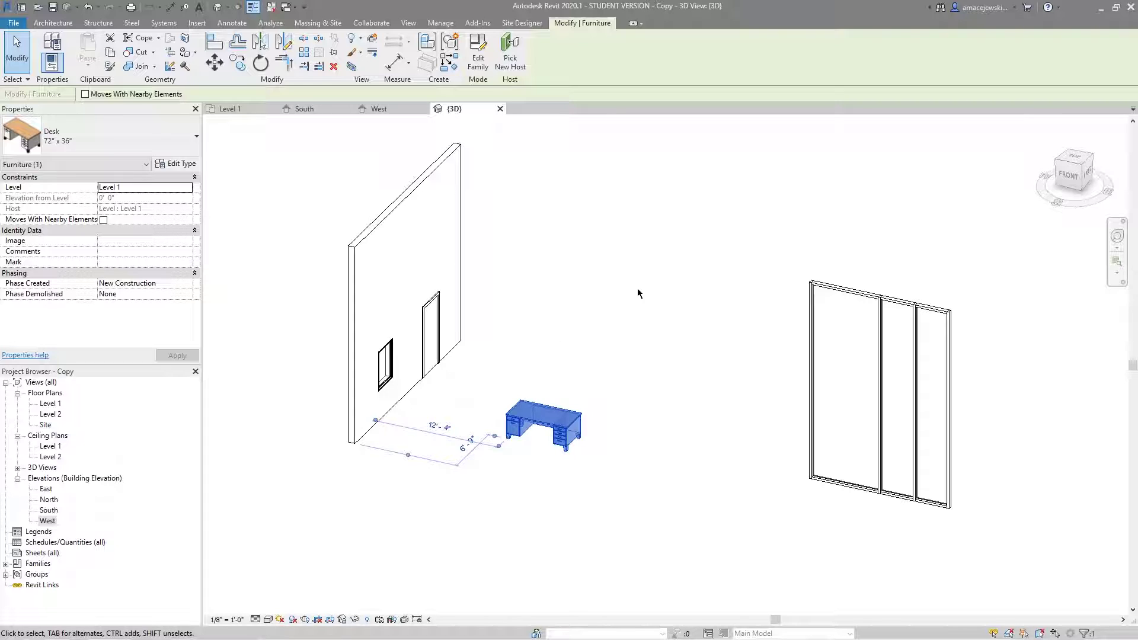
click(614, 375)
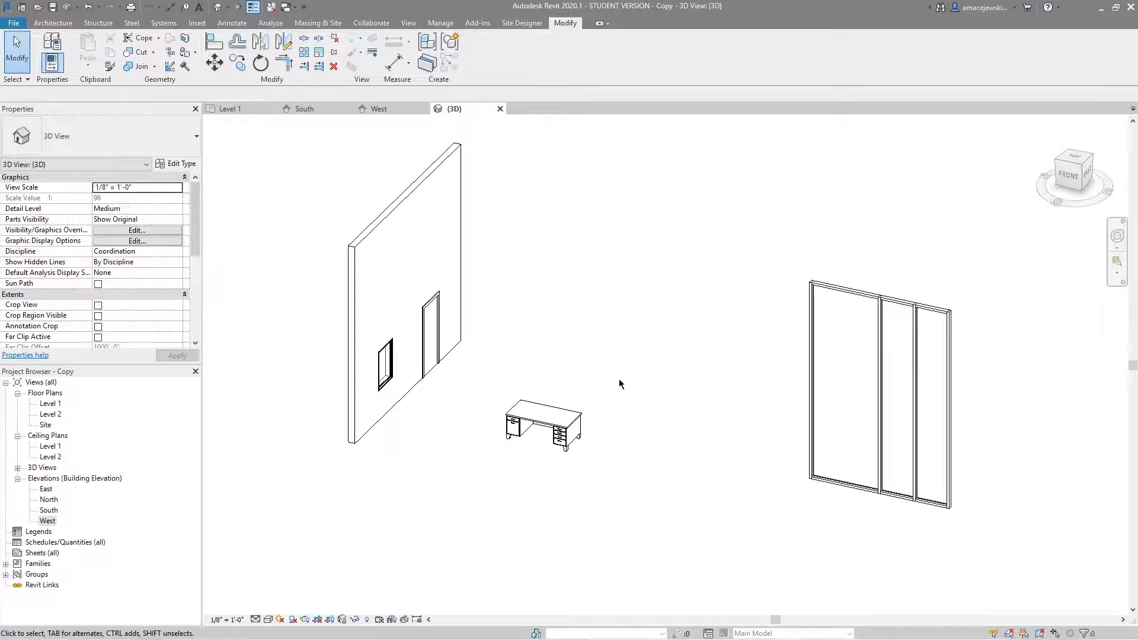
Orient the {3D} view to the front and start copying the desk with Constrain and Multiple on.
click(578, 430)
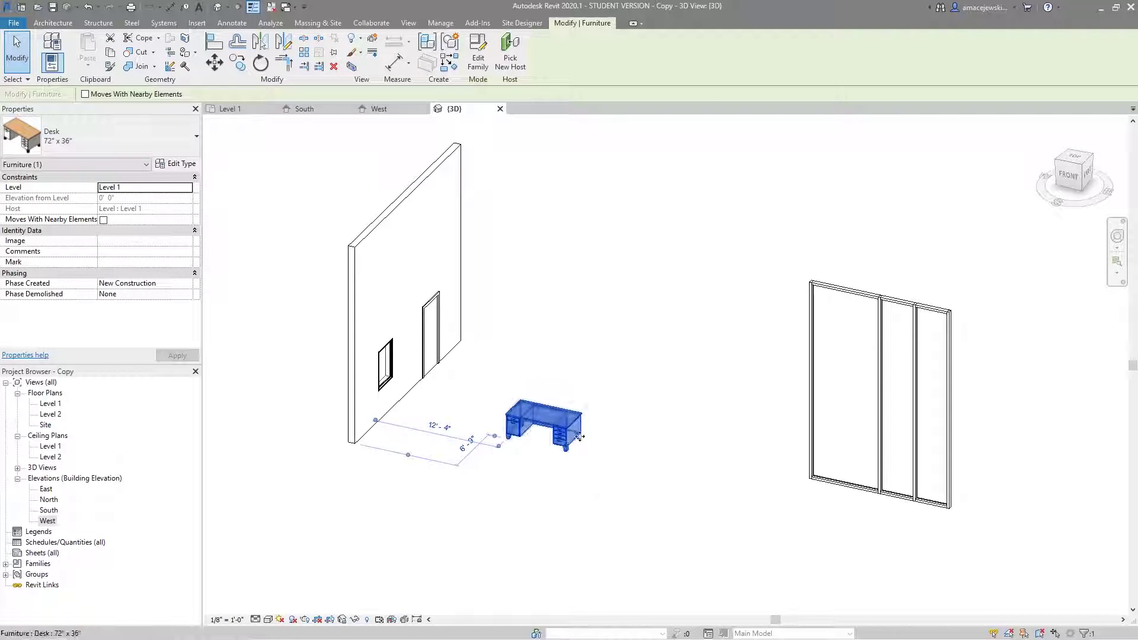
click(1066, 178)
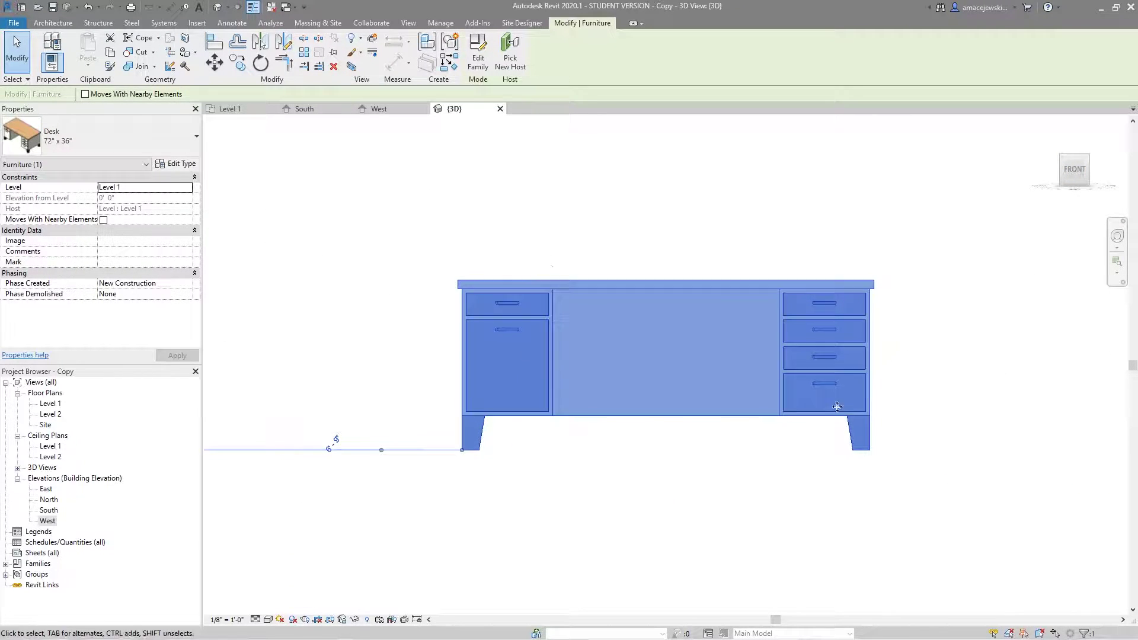
scroll(646, 357, down, 3)
middle_drag(748, 343, 732, 363)
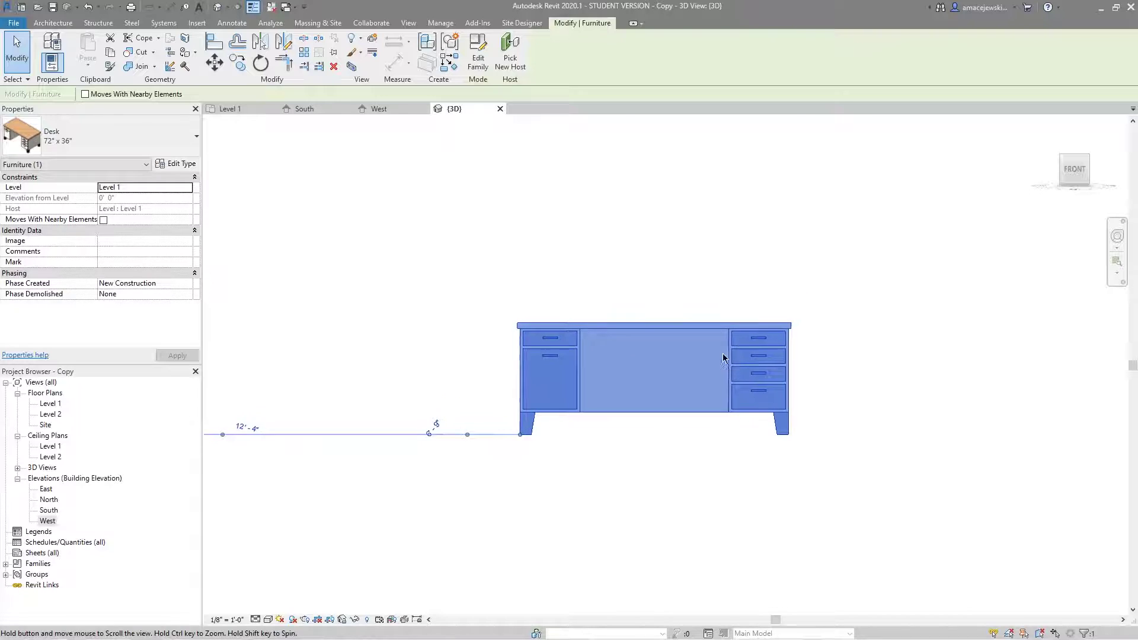
key(c)
key(o)
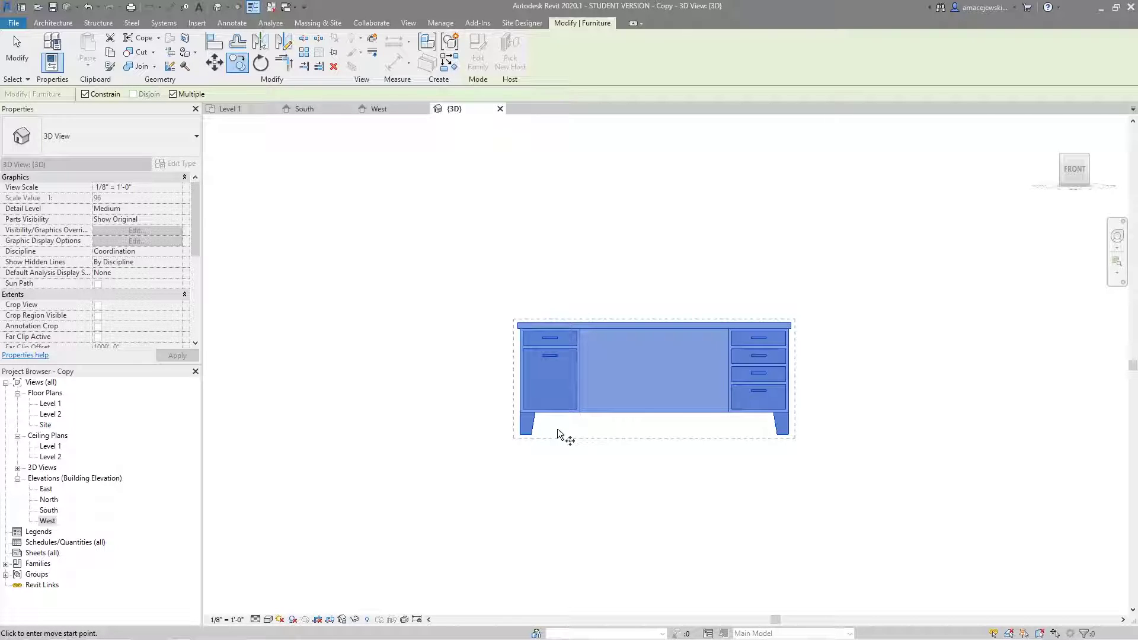
Copy the desk diagonally to a spot well behind the original in an angled {3D} view with Constrain off.
scroll(532, 419, down, 2)
scroll(660, 466, down, 2)
shift+middle_drag(681, 371, 613, 438)
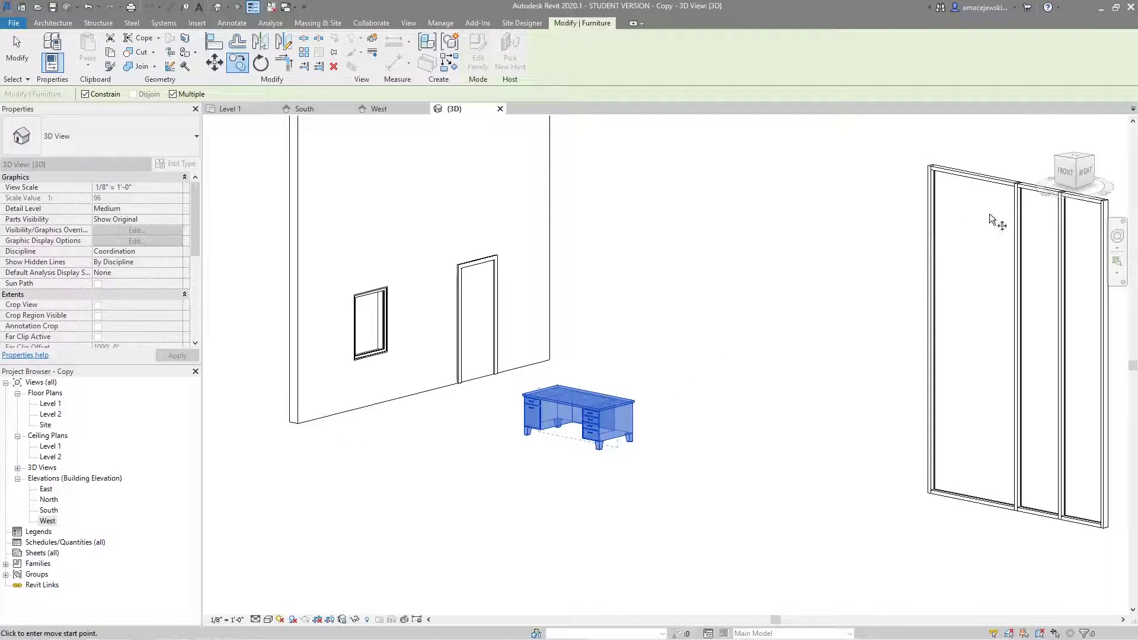
mouse_move(1058, 183)
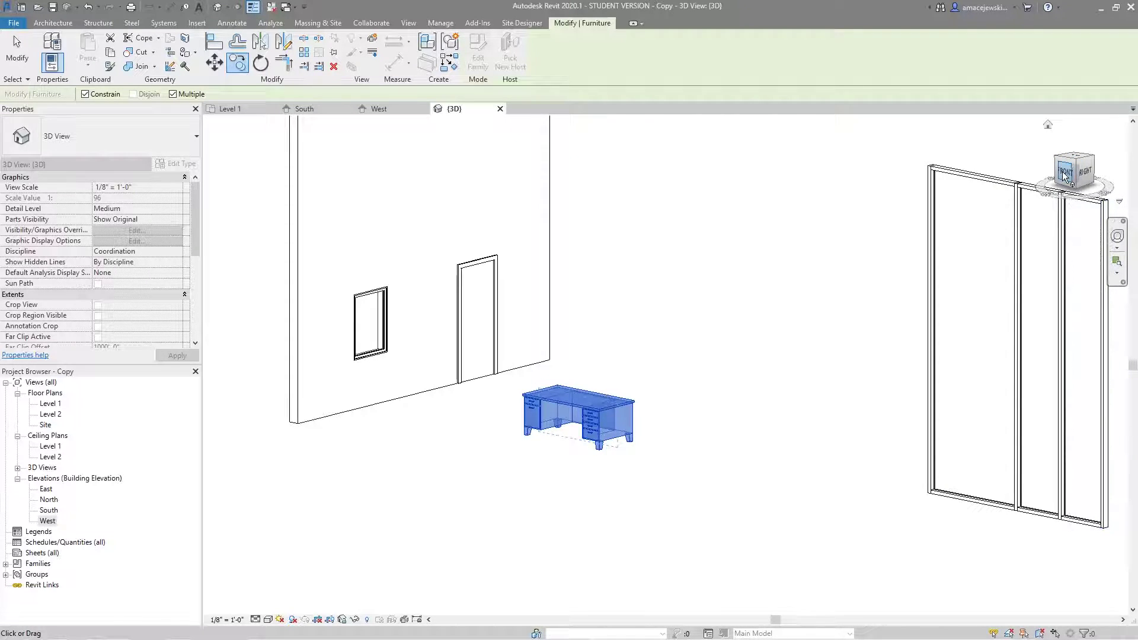
key(m)
key(v)
shift+middle_drag(733, 269, 744, 427)
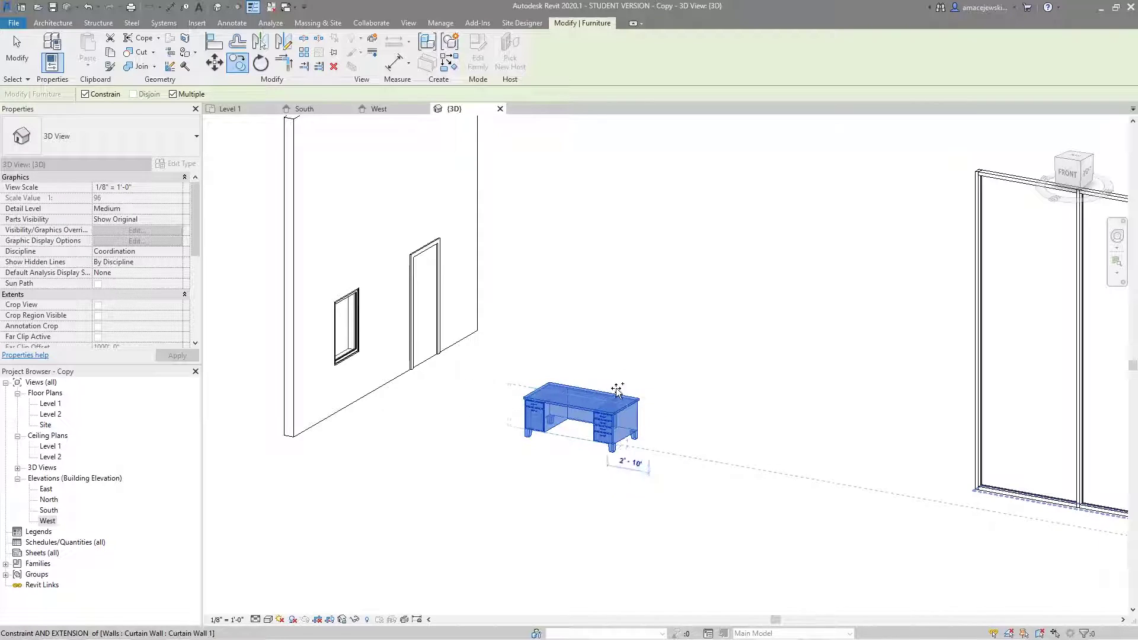
click(663, 443)
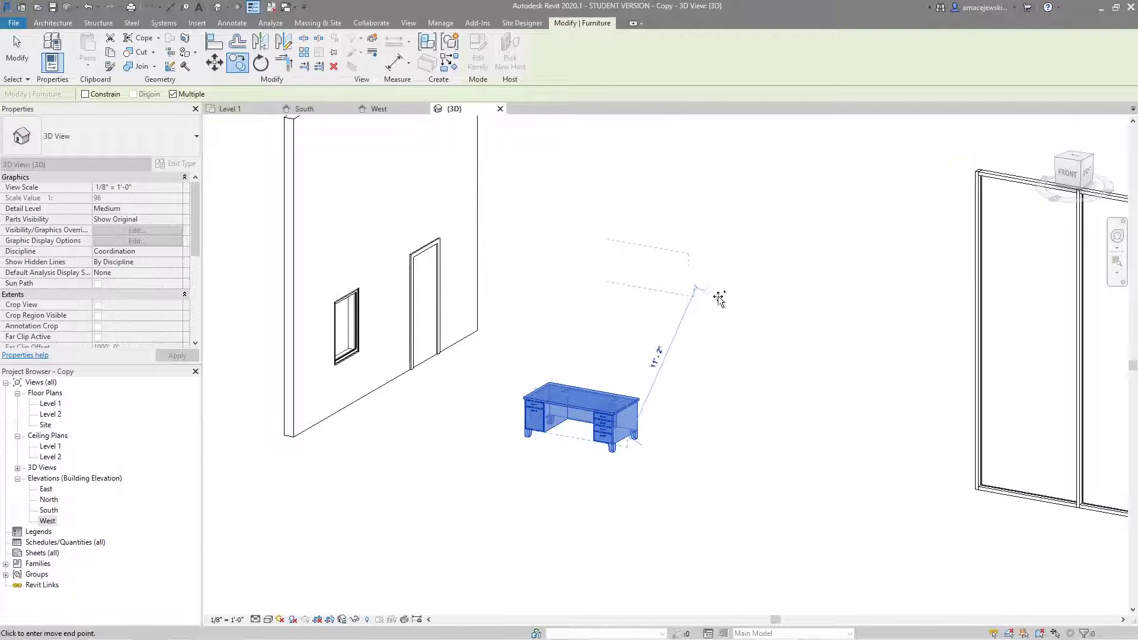
click(749, 279)
shift+middle_drag(700, 379, 692, 405)
key(Escape)
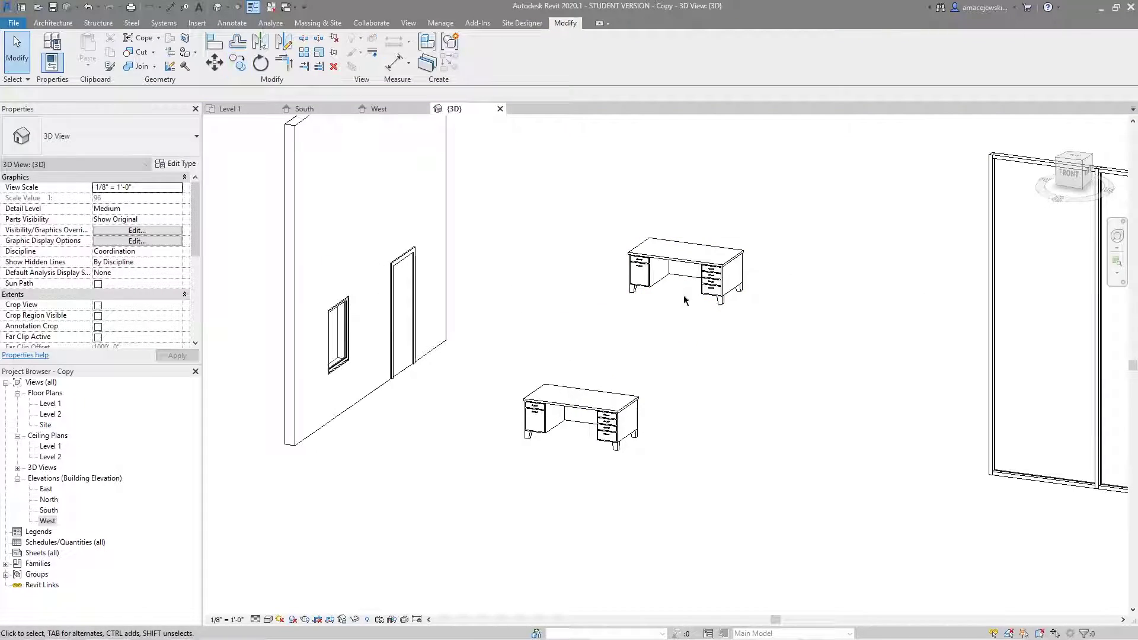
Delete the copied desk behind the original.
shift+middle_drag(492, 415, 482, 448)
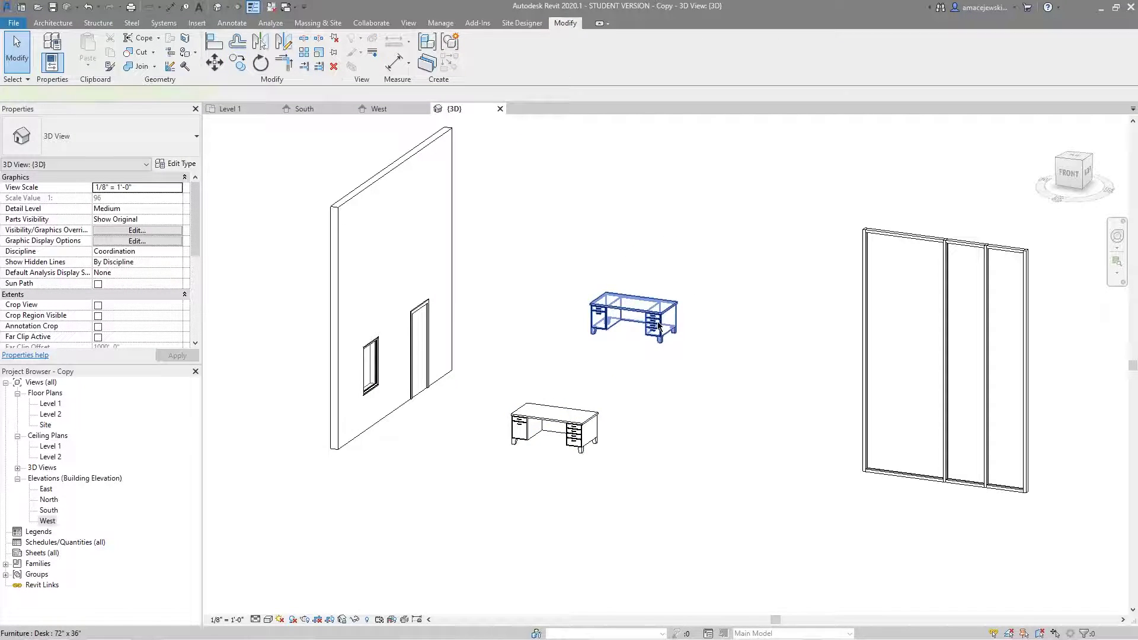
click(635, 335)
key(Delete)
scroll(413, 457, down, 2)
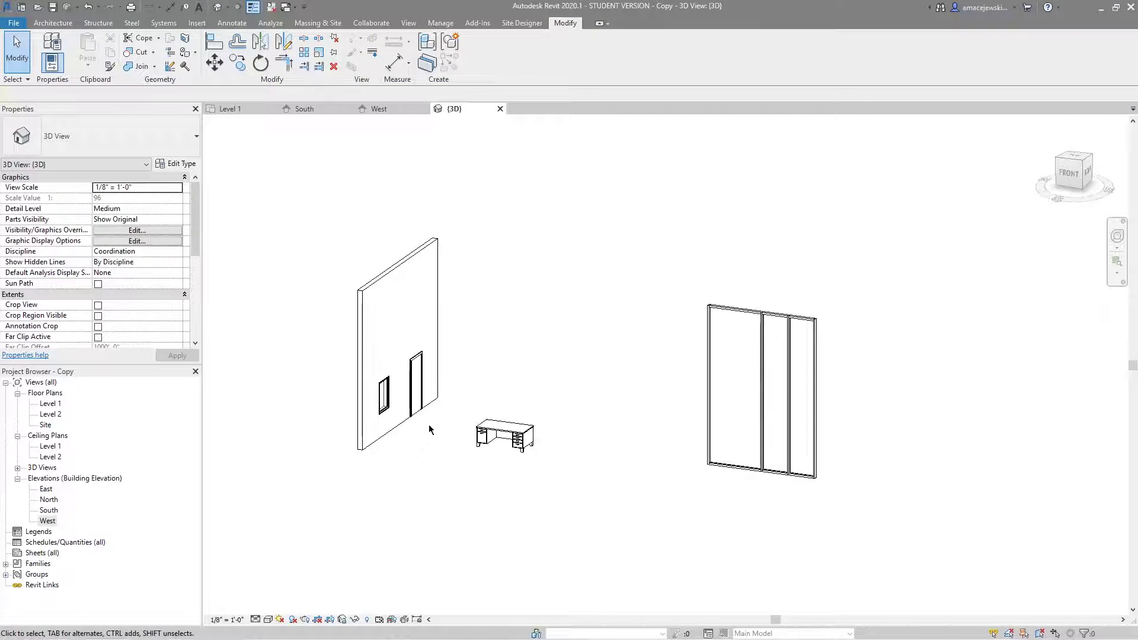